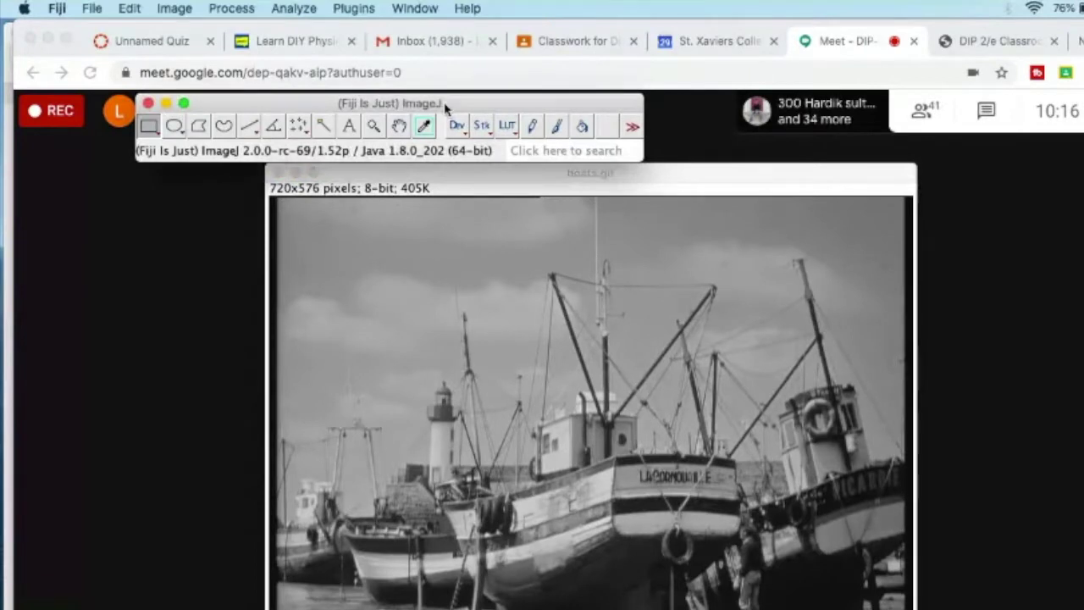
# Step: Generate the histogram of the boats.gif image and move its window clear of the picture's centre
pyautogui.click(296, 8)
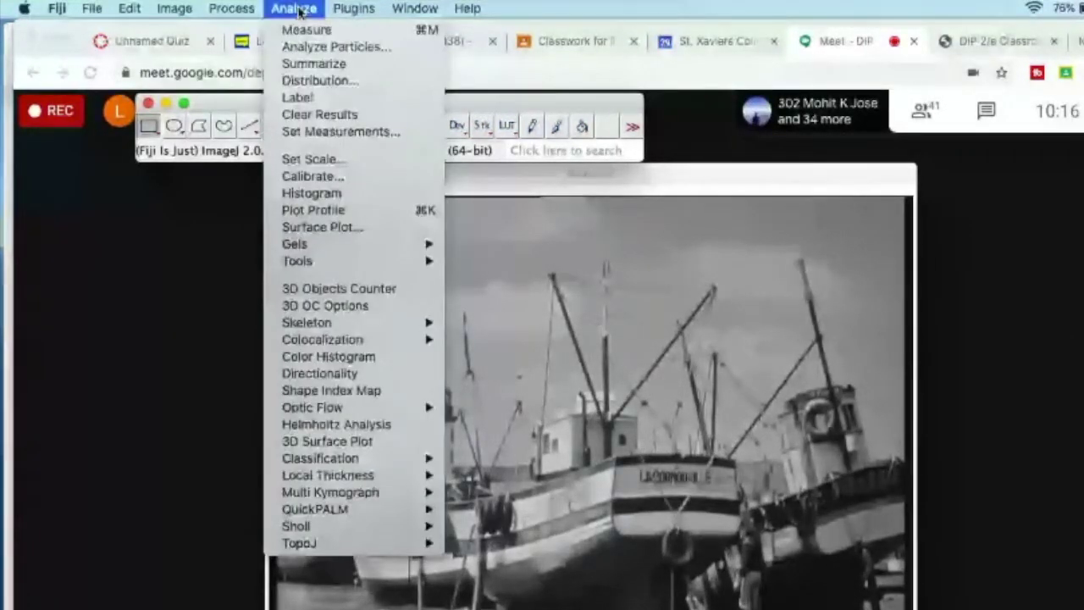
pyautogui.click(311, 193)
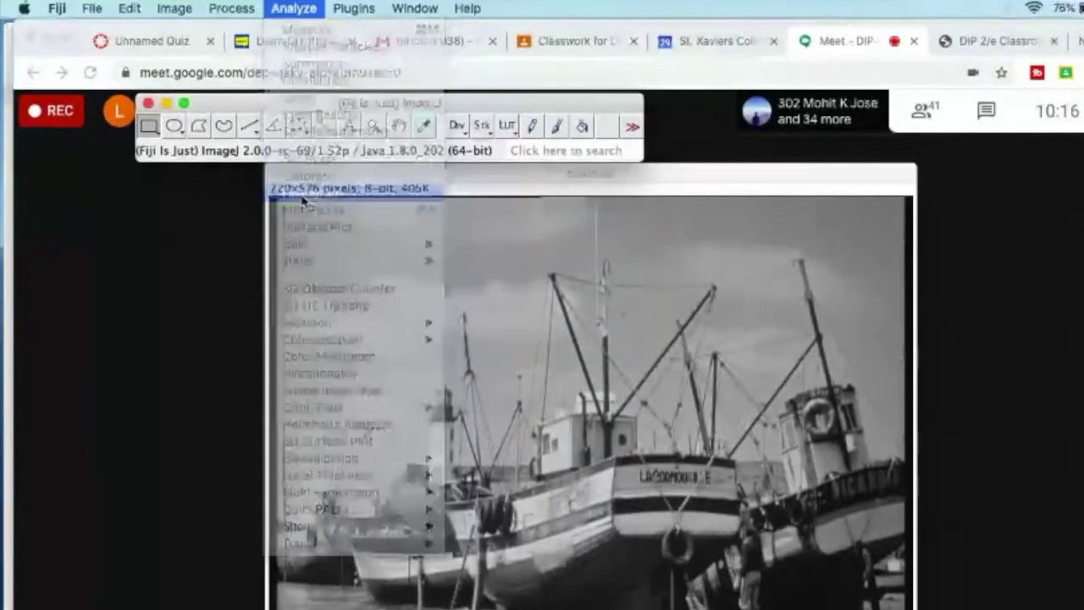
pyautogui.moveTo(449, 110); pyautogui.dragTo(833, 277)
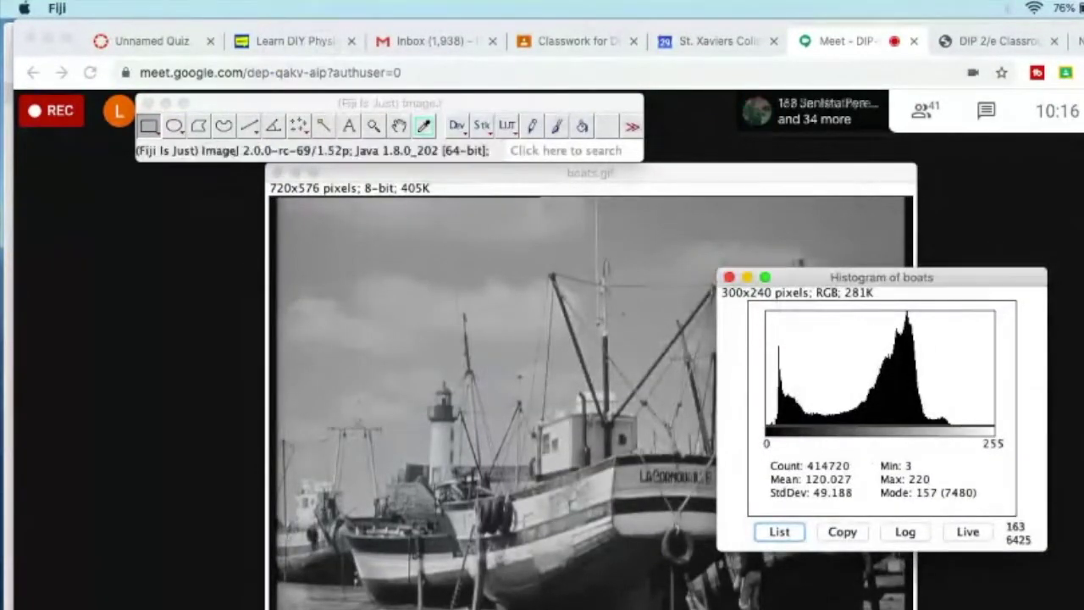
# Step: Arrange the boats.gif image and its histogram side by side and enlarge the histogram window
pyautogui.click(629, 181)
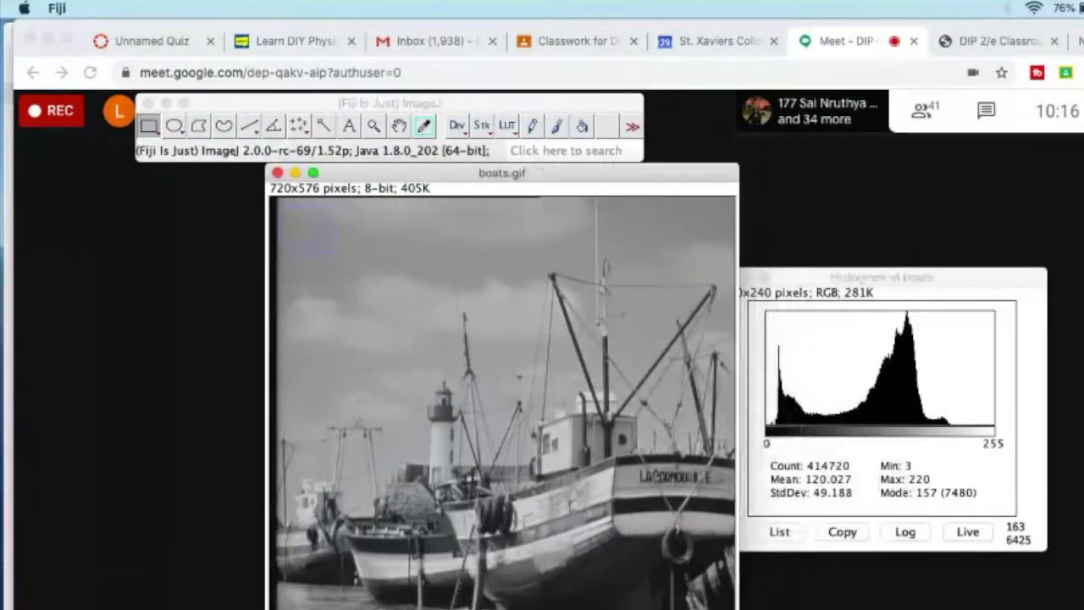
pyautogui.moveTo(629, 183); pyautogui.dragTo(552, 194)
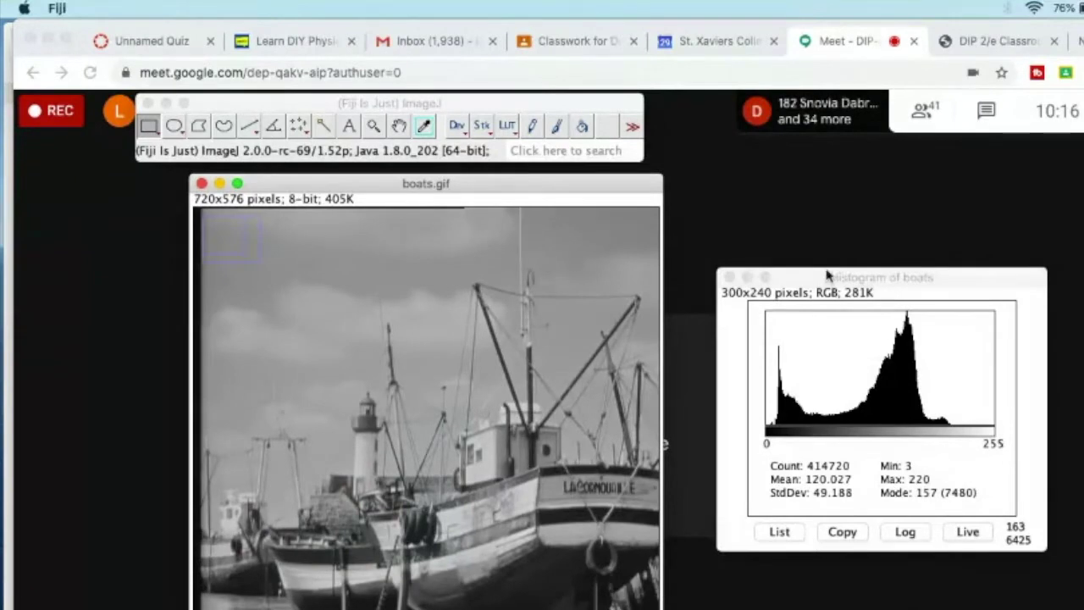
pyautogui.moveTo(826, 276); pyautogui.dragTo(778, 180)
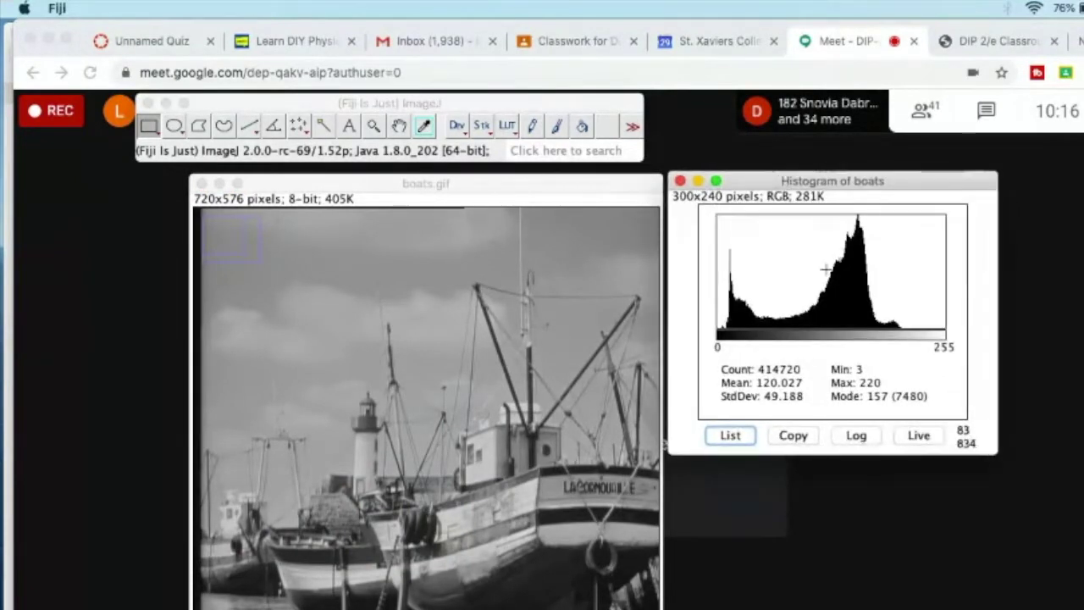
pyautogui.moveTo(997, 453); pyautogui.dragTo(1083, 609)
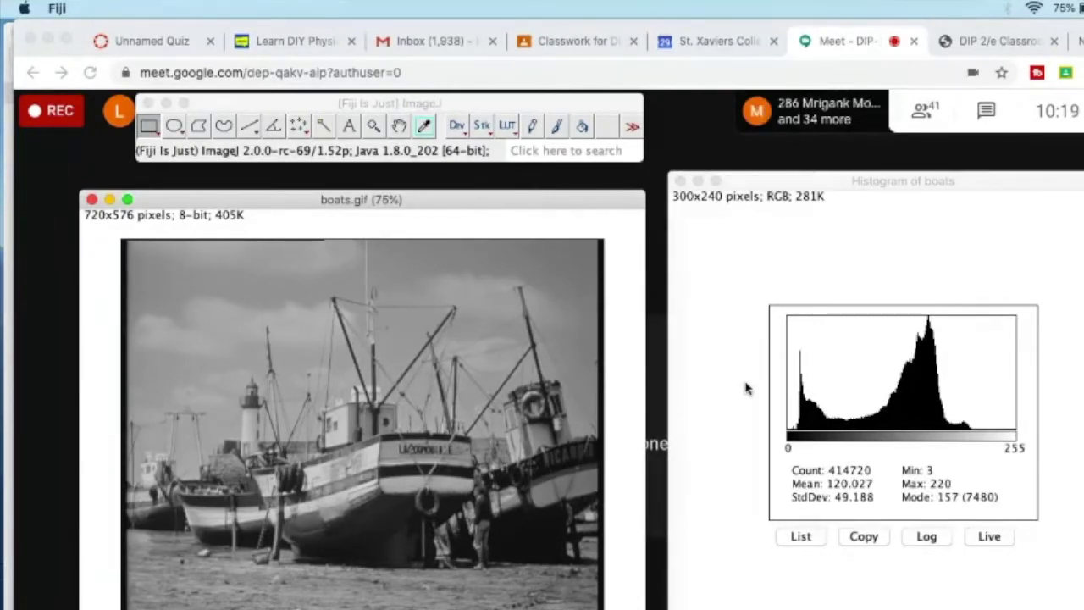
pyautogui.moveTo(799, 392)
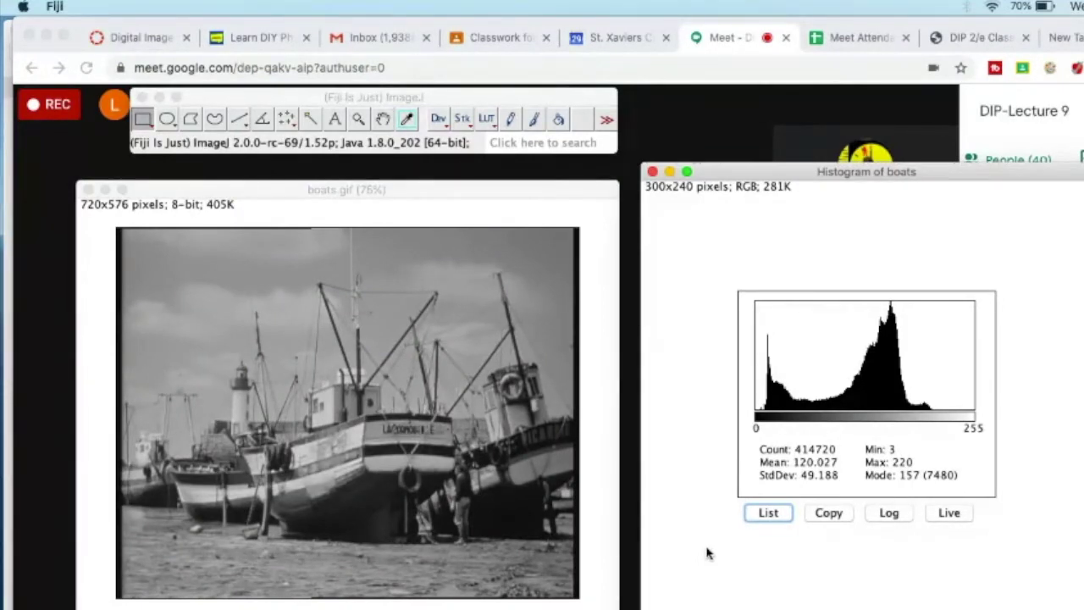
# Step: List the histogram's value and count table, examine its columns, and close it
pyautogui.click(768, 513)
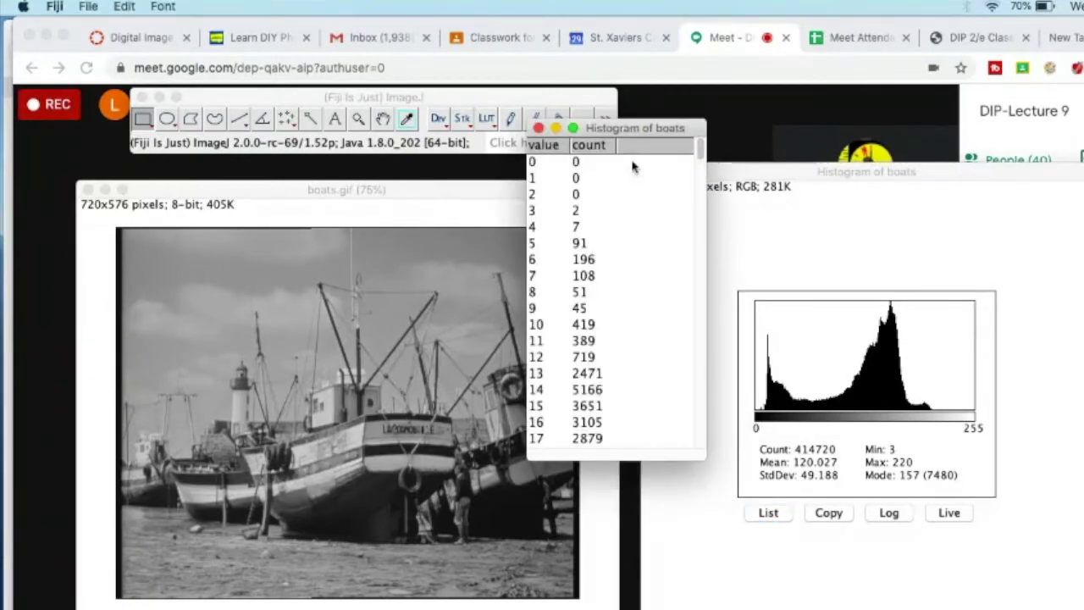
pyautogui.moveTo(642, 133); pyautogui.dragTo(657, 219)
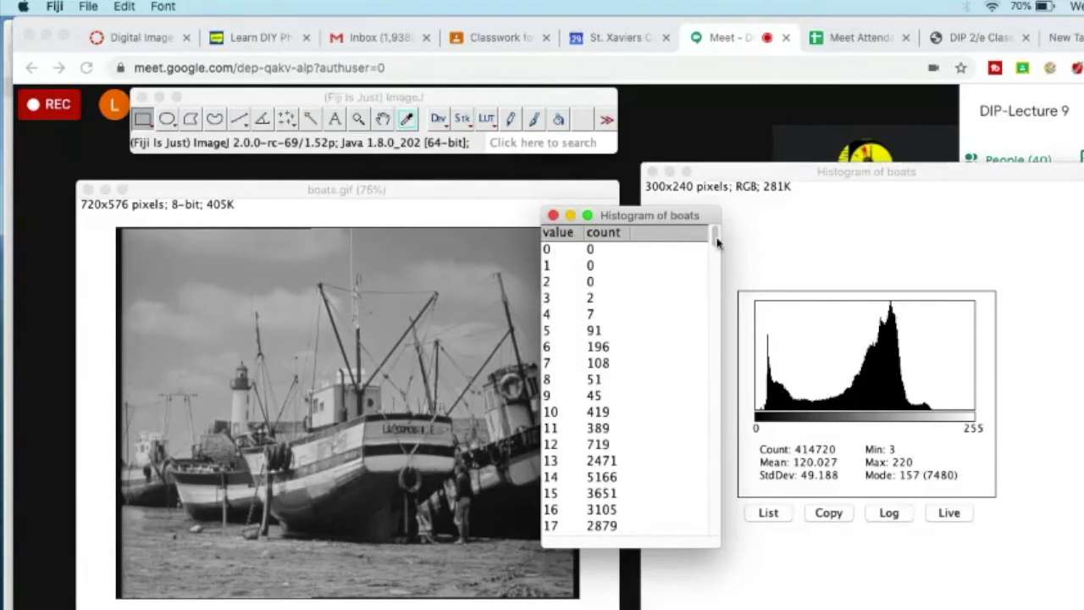
pyautogui.moveTo(717, 242); pyautogui.dragTo(688, 219)
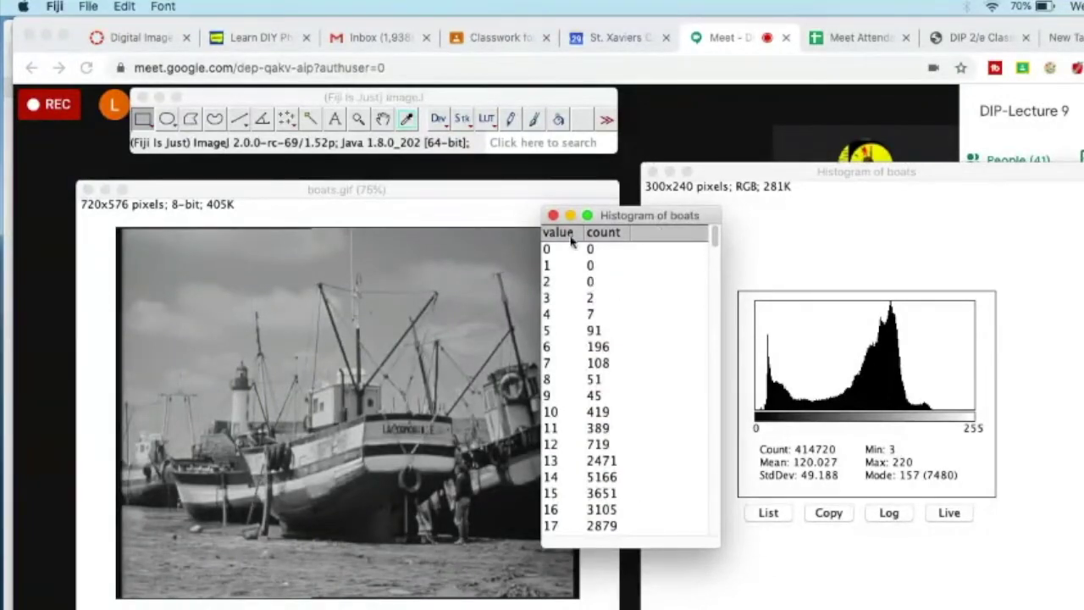
pyautogui.click(553, 216)
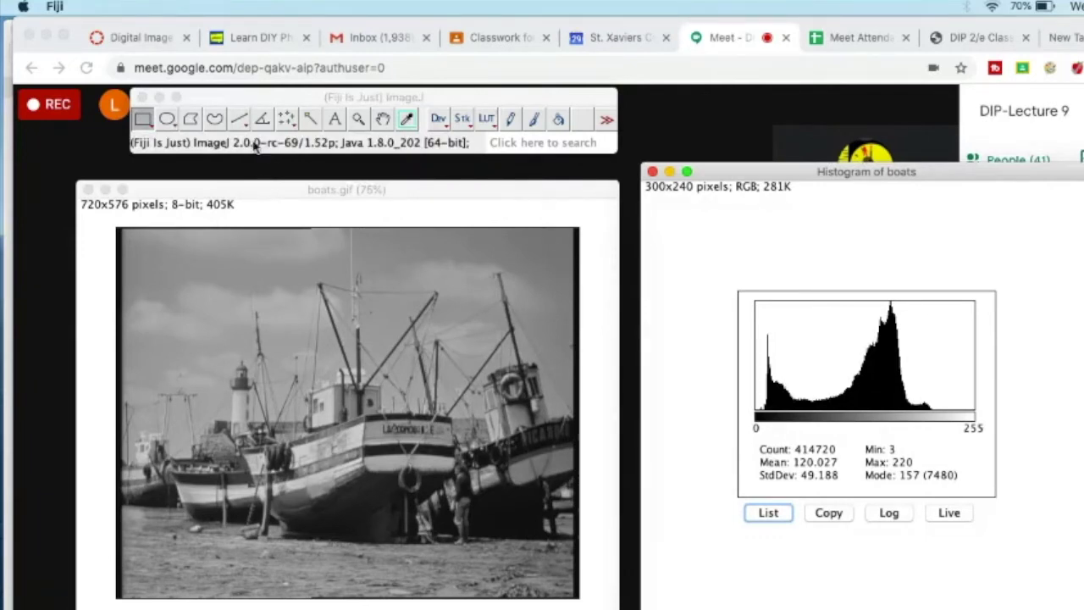
# Step: Select a 6x6 pixel area just above the central boat's cabin and crop boats.gif to it
pyautogui.moveTo(308, 378); pyautogui.dragTo(313, 384)
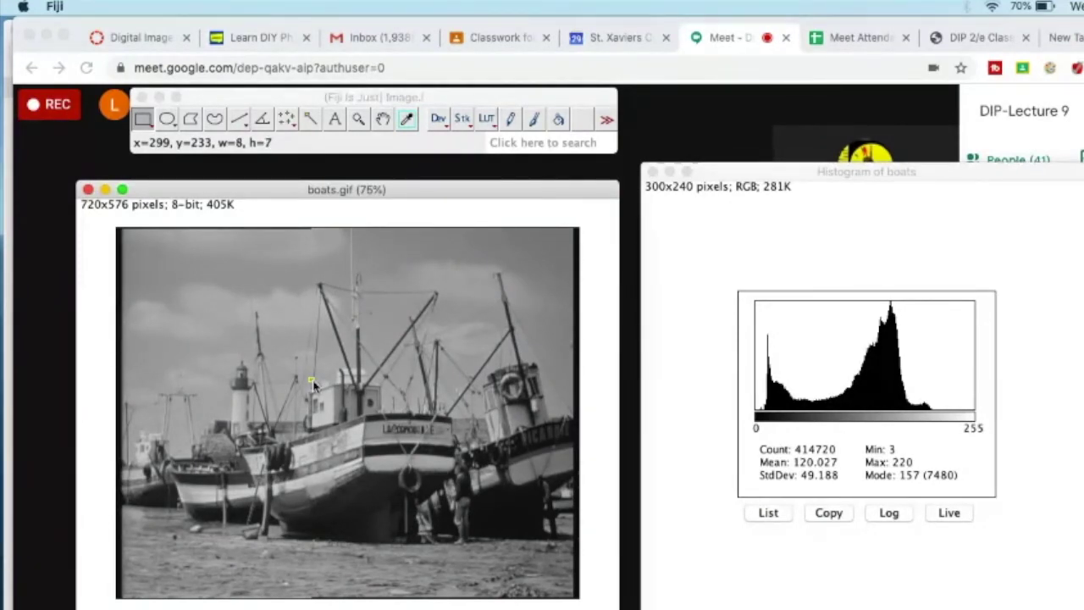
pyautogui.moveTo(313, 385); pyautogui.dragTo(315, 386)
pyautogui.moveTo(314, 385); pyautogui.dragTo(321, 387)
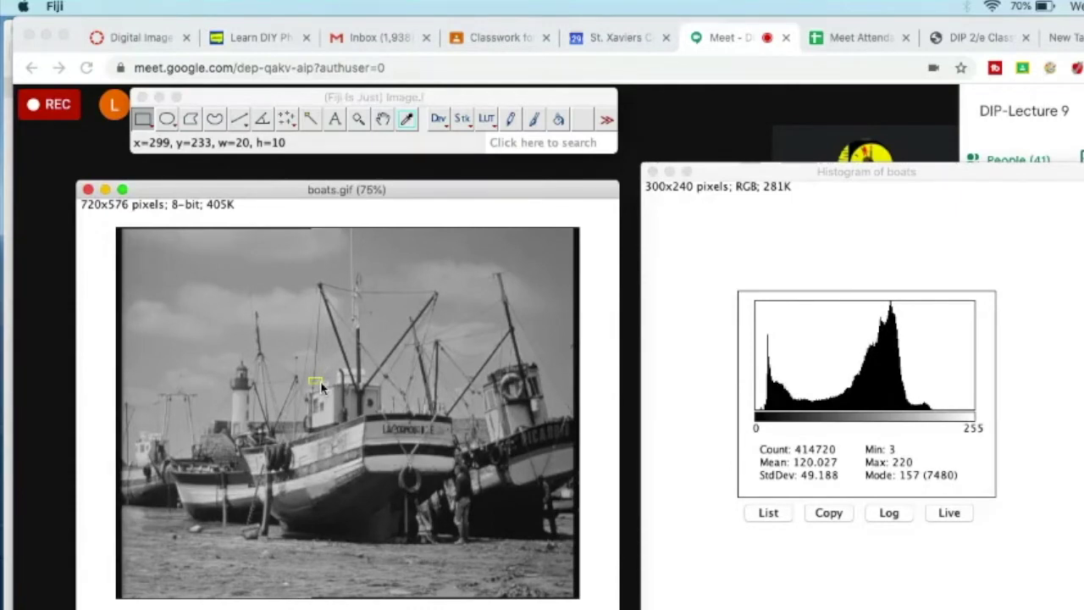
pyautogui.moveTo(321, 387); pyautogui.dragTo(312, 379)
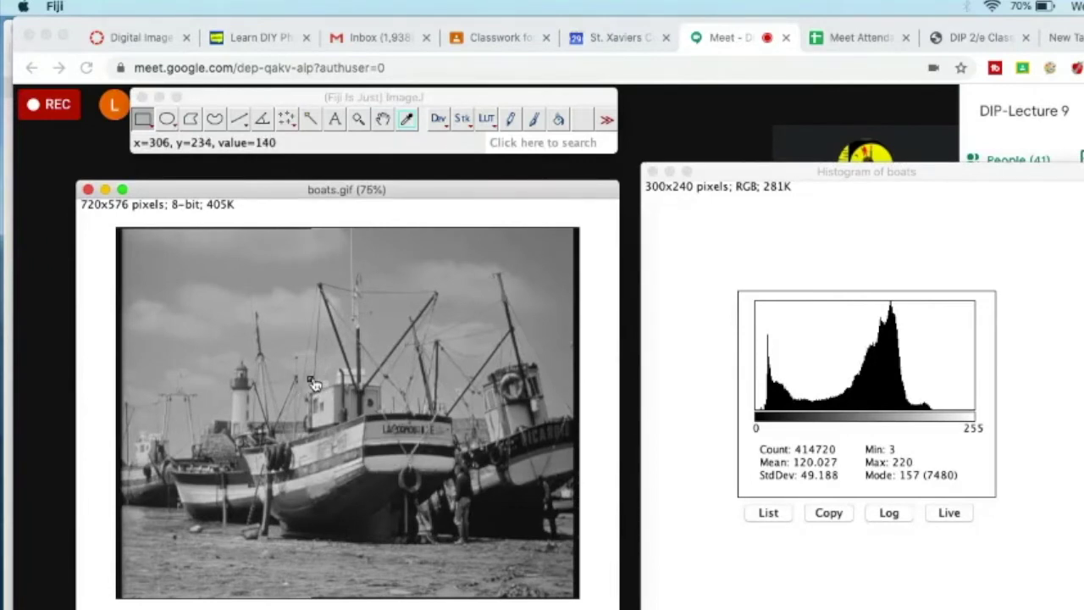
pyautogui.click(313, 96)
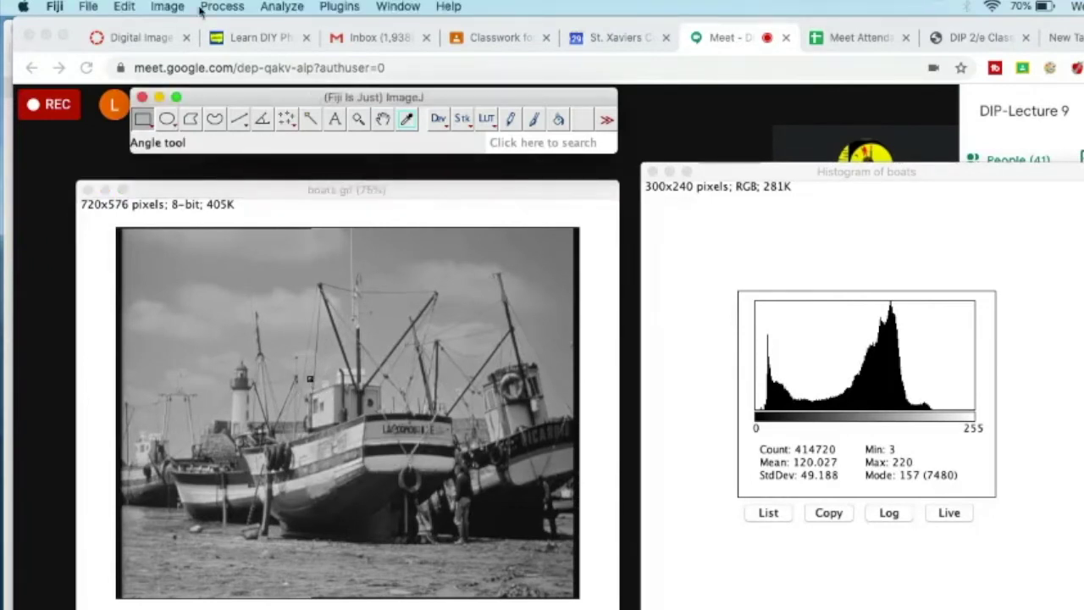
pyautogui.click(166, 7)
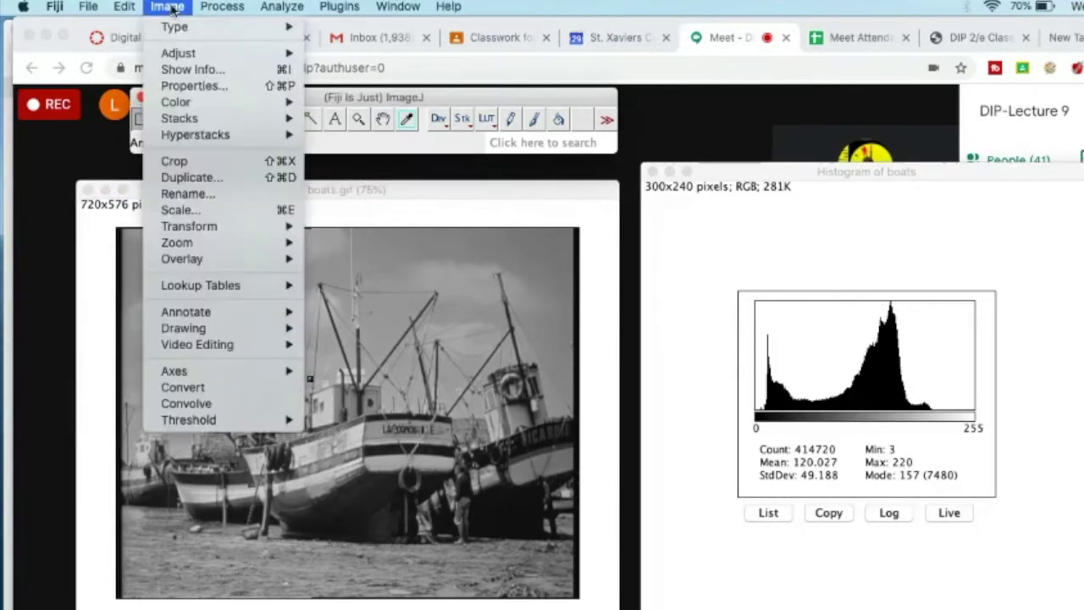
pyautogui.click(170, 160)
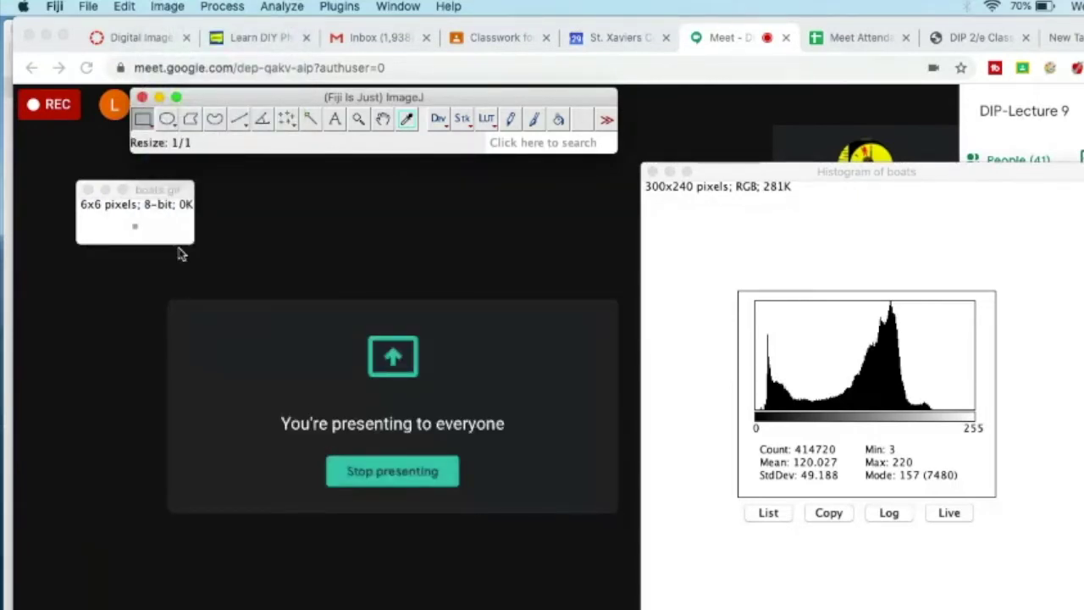
# Step: Magnify the cropped image to 3200% and move its window to inspect the individual pixel values
pyautogui.press('+')
pyautogui.press('+')
pyautogui.press('+')
pyautogui.press('+')
pyautogui.press('+')
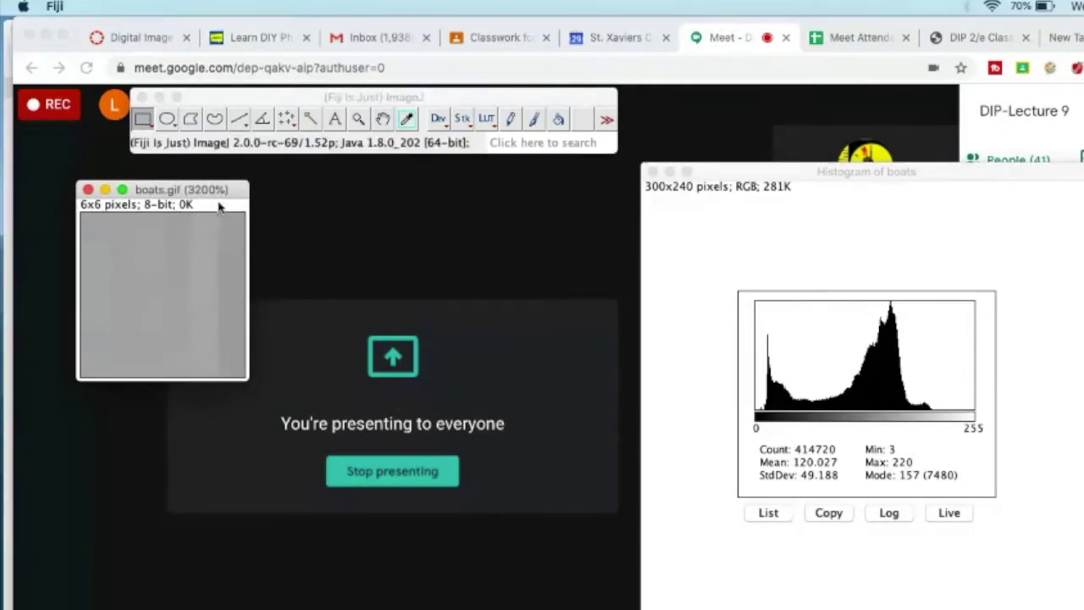
pyautogui.moveTo(221, 198); pyautogui.dragTo(327, 277)
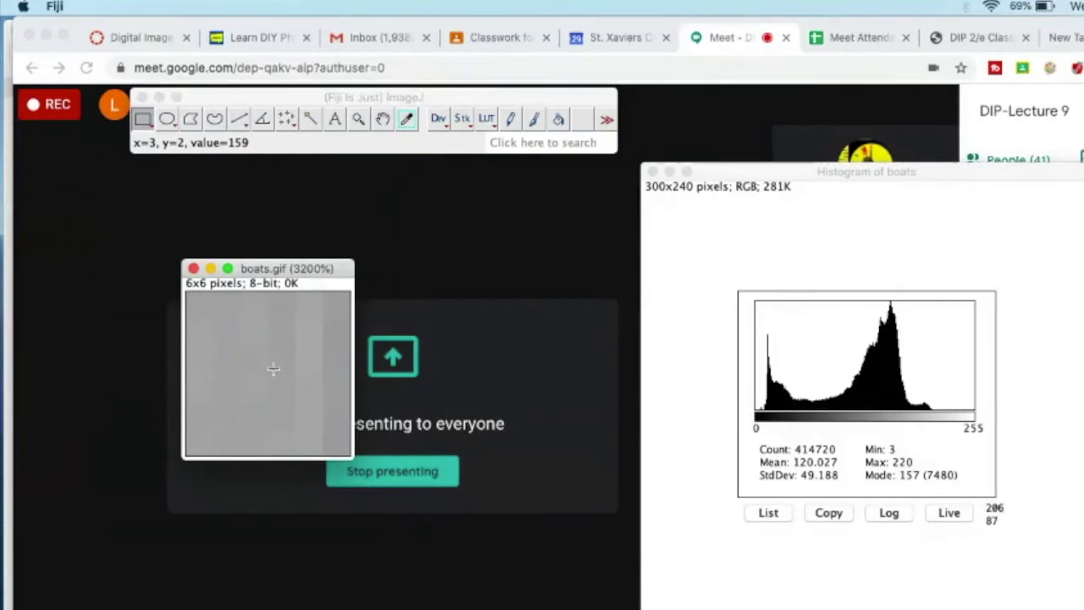
# Step: Darken the cropped image by multiplying its pixel values by a factor below 1
pyautogui.click(303, 95)
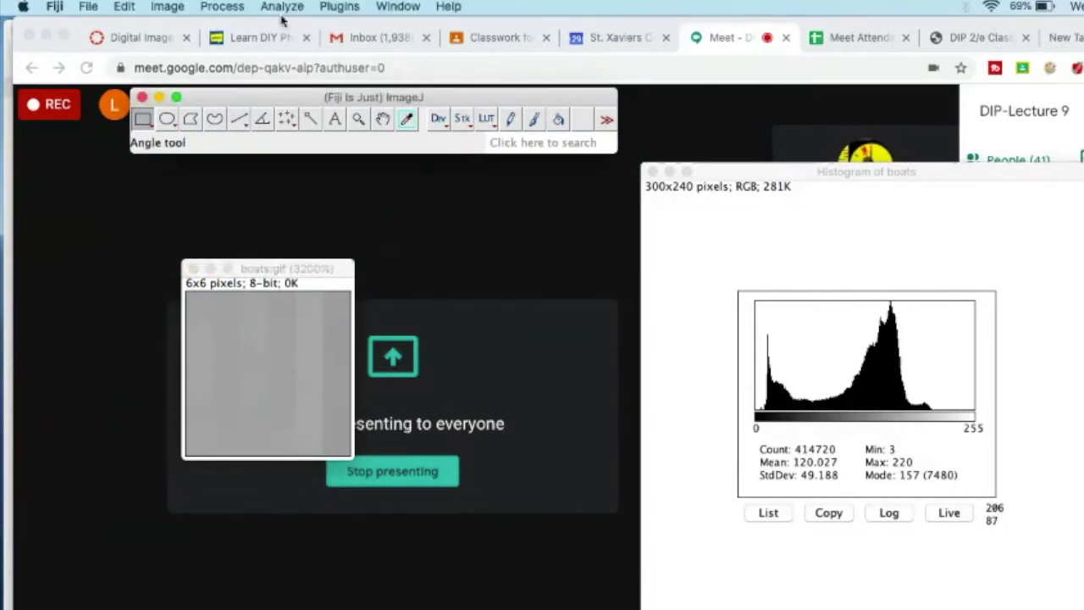
pyautogui.click(275, 8)
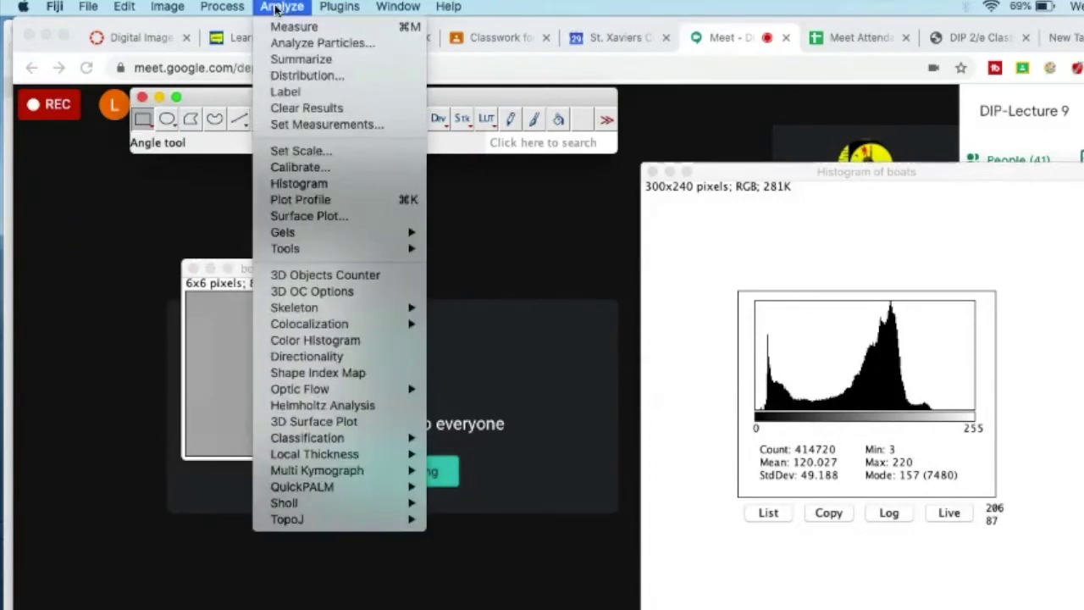
pyautogui.moveTo(222, 6)
pyautogui.moveTo(279, 157)
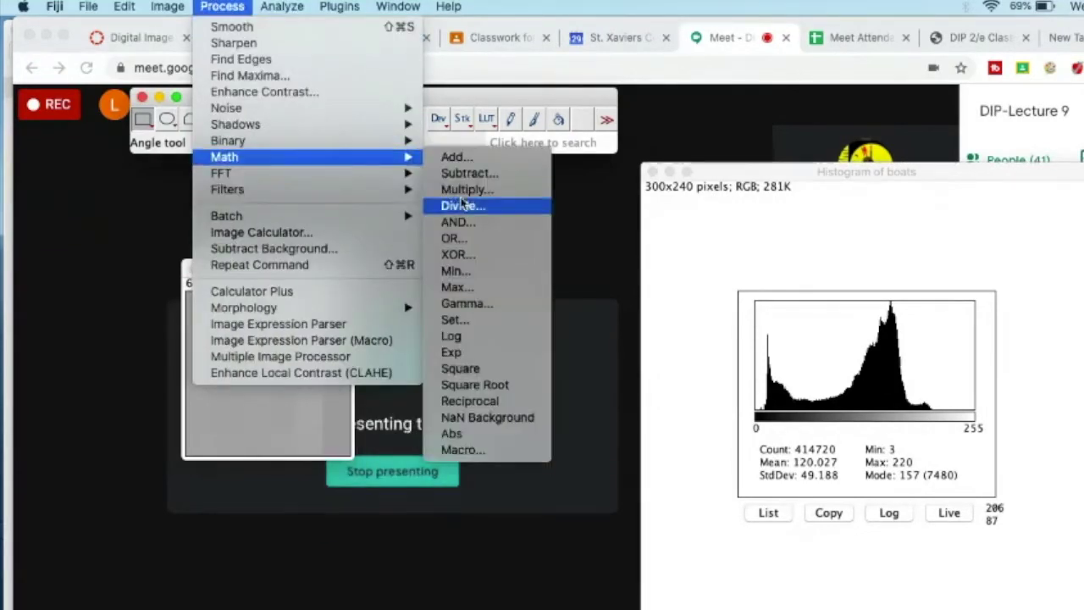
pyautogui.click(484, 190)
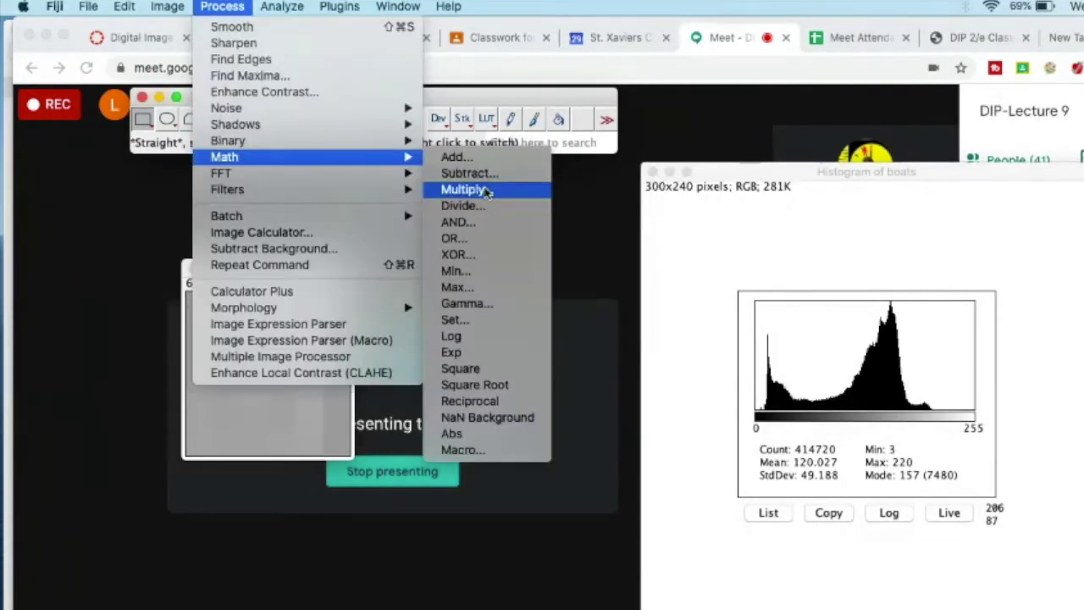
pyautogui.click(487, 191)
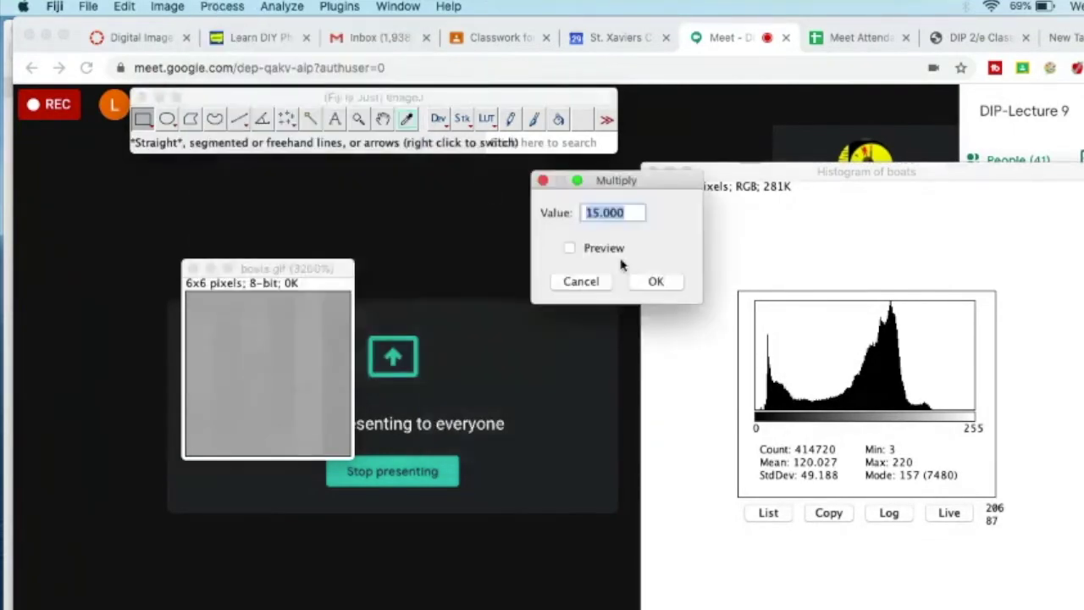
pyautogui.write('0')
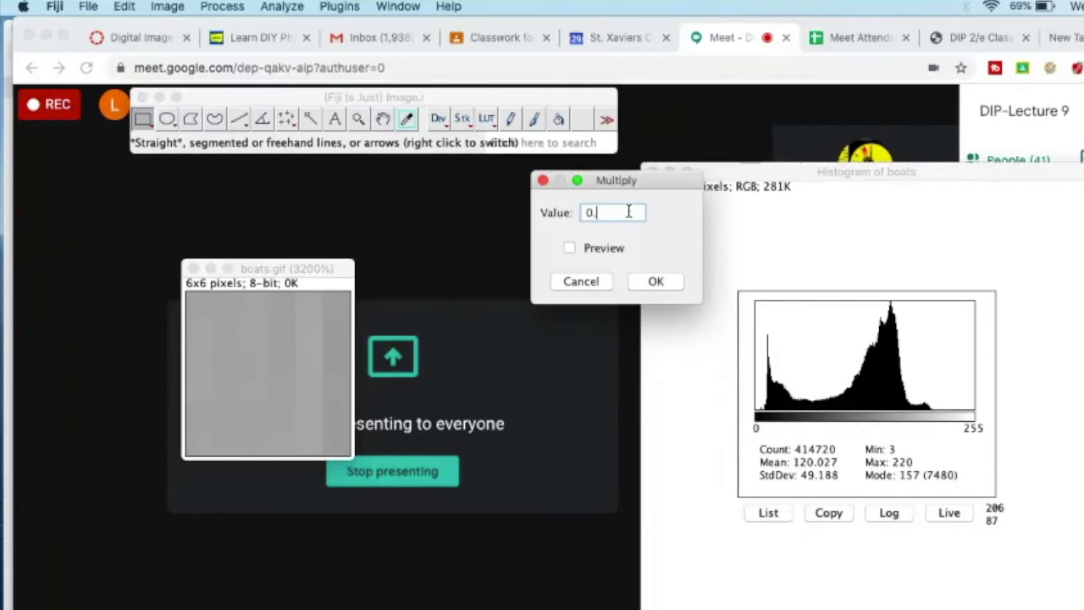
pyautogui.write('.8')
pyautogui.press('BackSpace')
pyautogui.write('5')
pyautogui.click(657, 281)
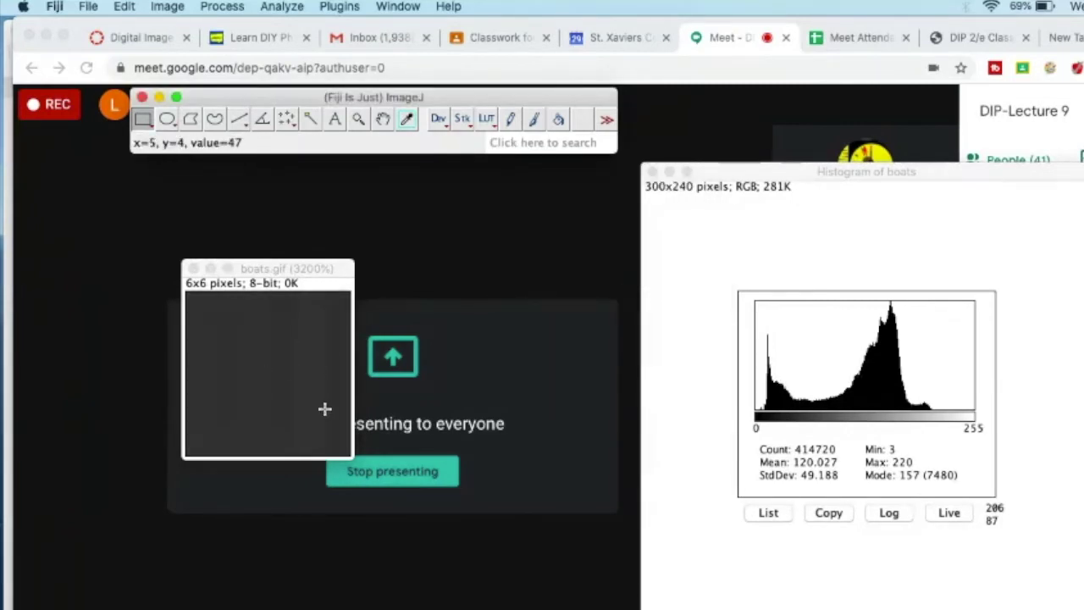
# Step: Save the darkened image as the text image boats.txt on the Desktop, replacing the existing file
pyautogui.click(92, 7)
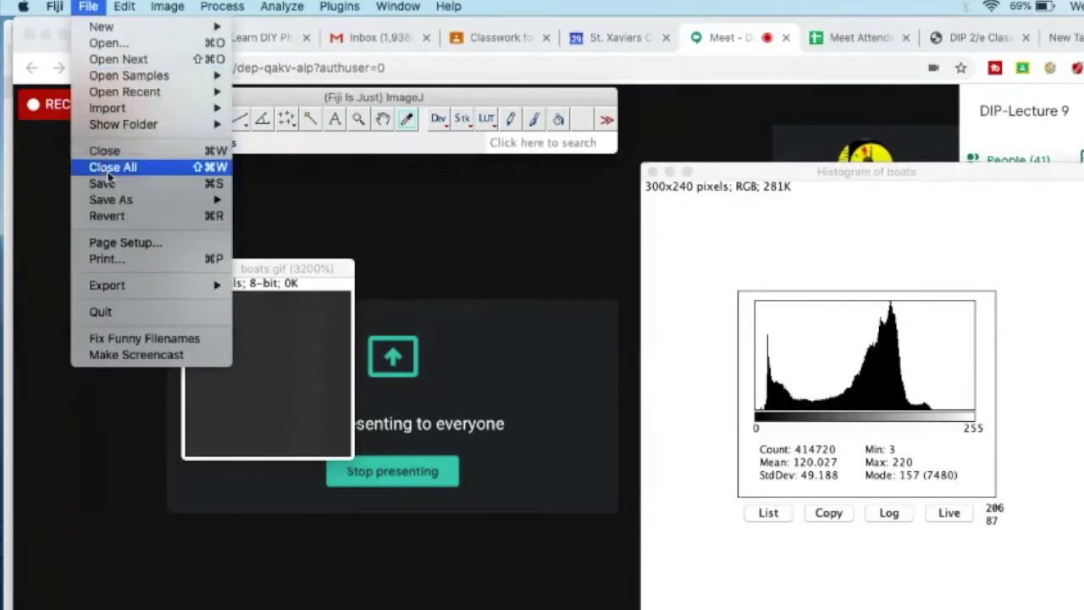
pyautogui.moveTo(119, 200)
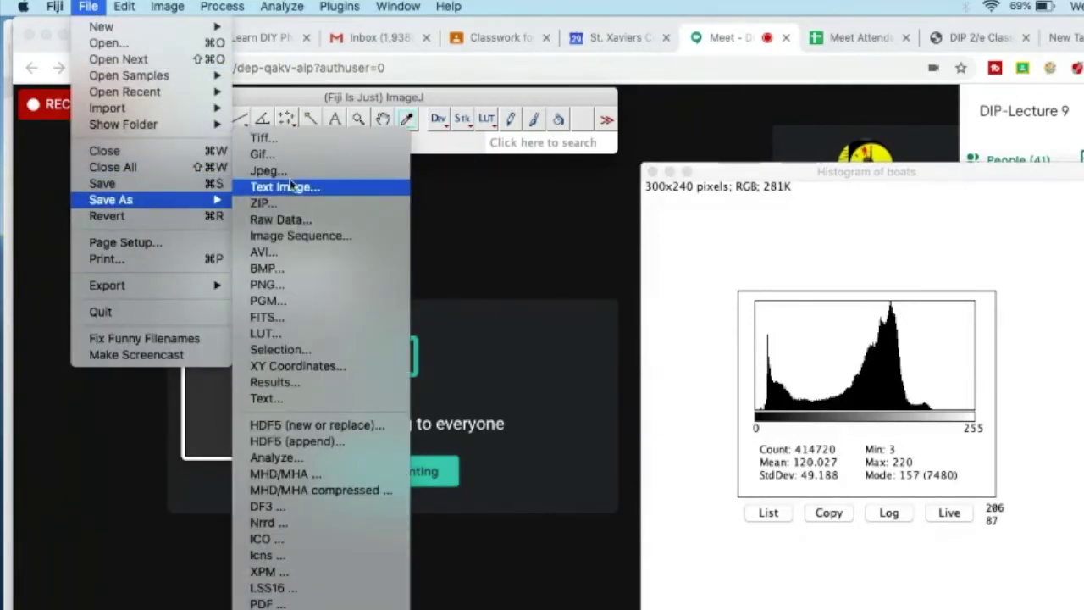
pyautogui.click(313, 190)
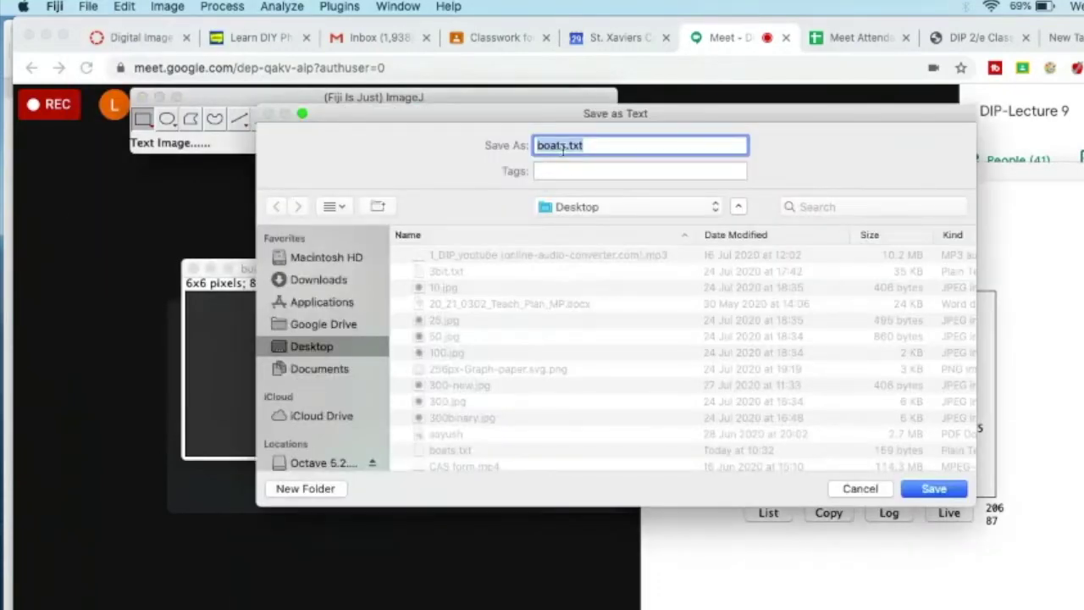
pyautogui.click(934, 489)
pyautogui.click(726, 226)
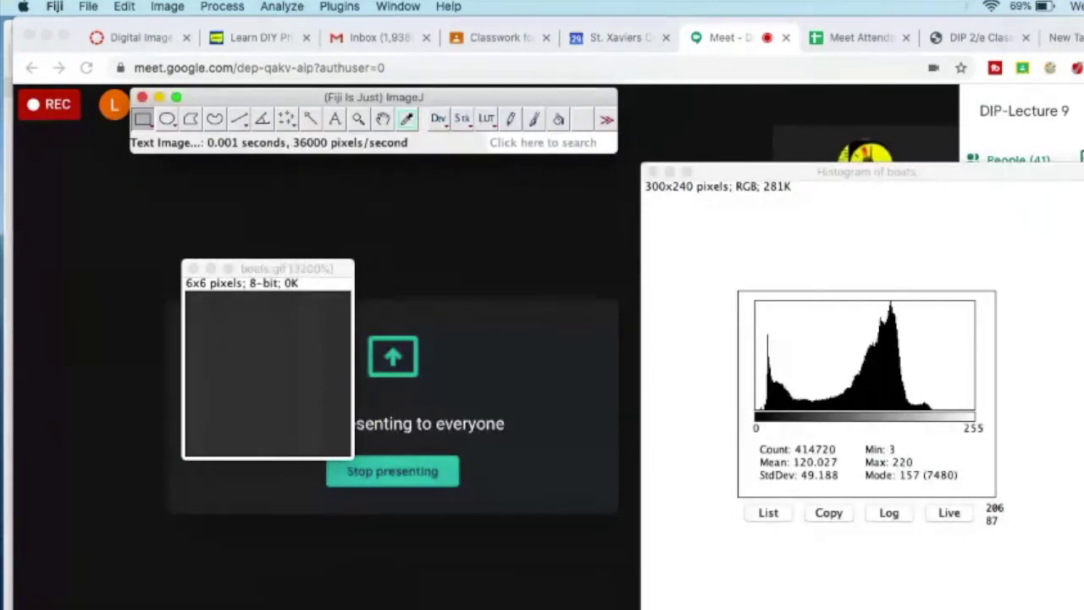
# Step: Open boats.txt from the Desktop in TextEdit and place its window beside the cropped image to compare the pixel values
pyautogui.click(85, 602)
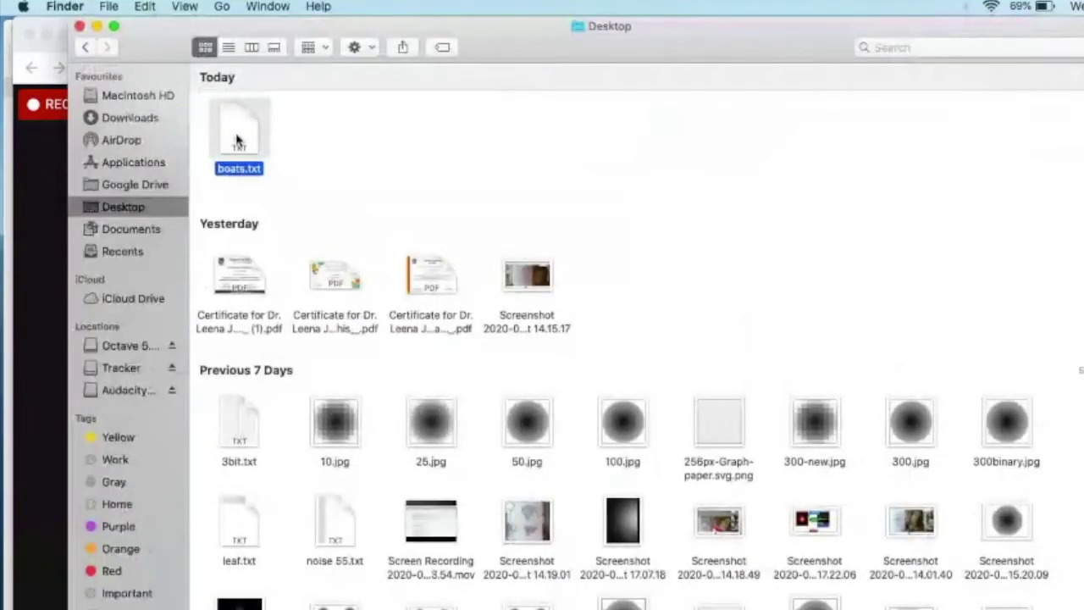
pyautogui.doubleClick(237, 140)
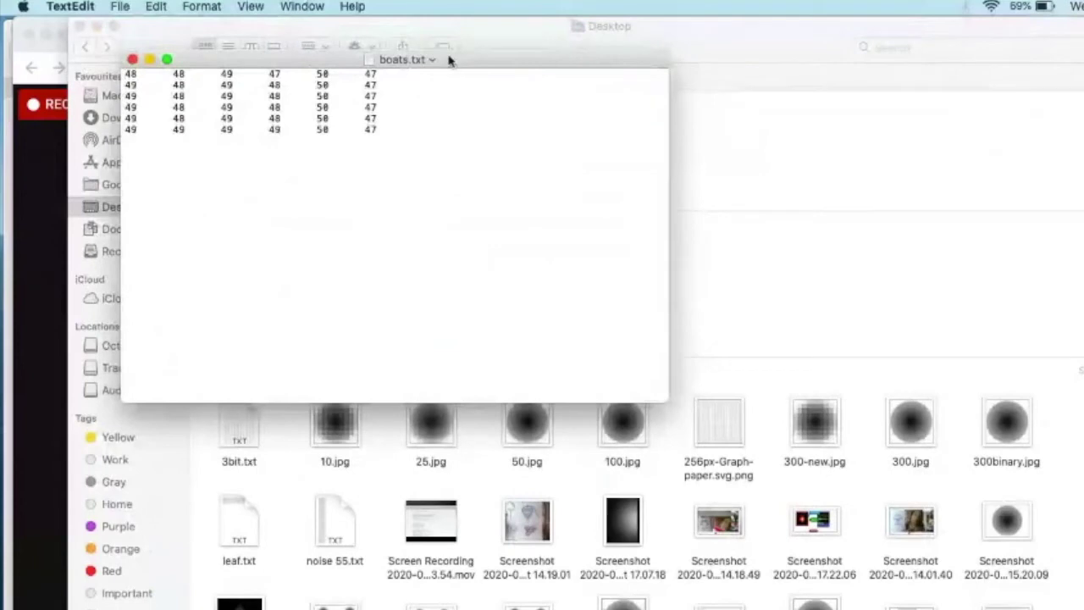
pyautogui.click(97, 27)
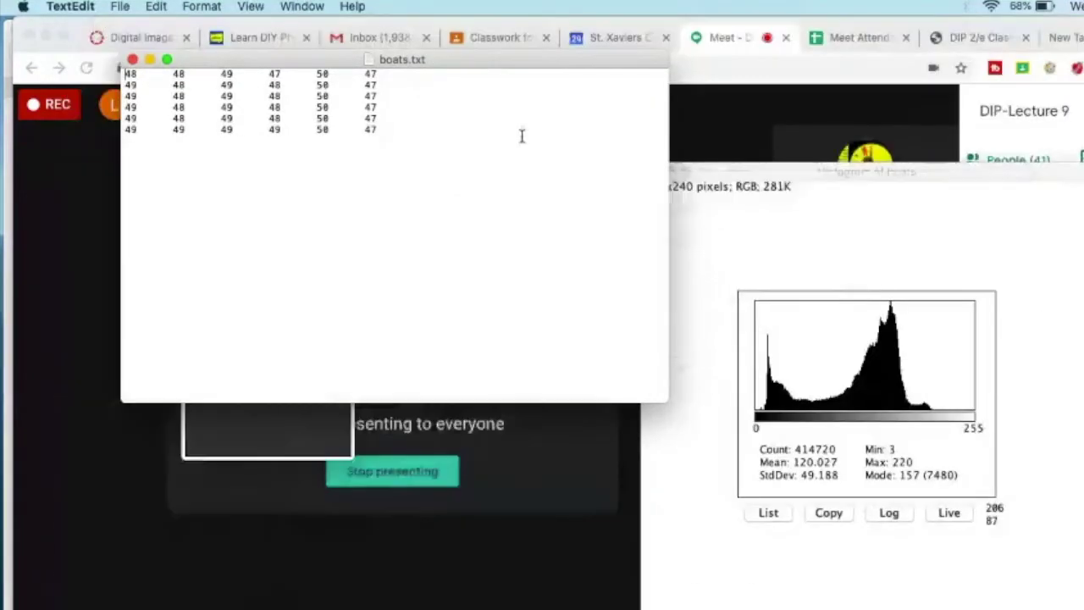
pyautogui.moveTo(542, 70); pyautogui.dragTo(802, 315)
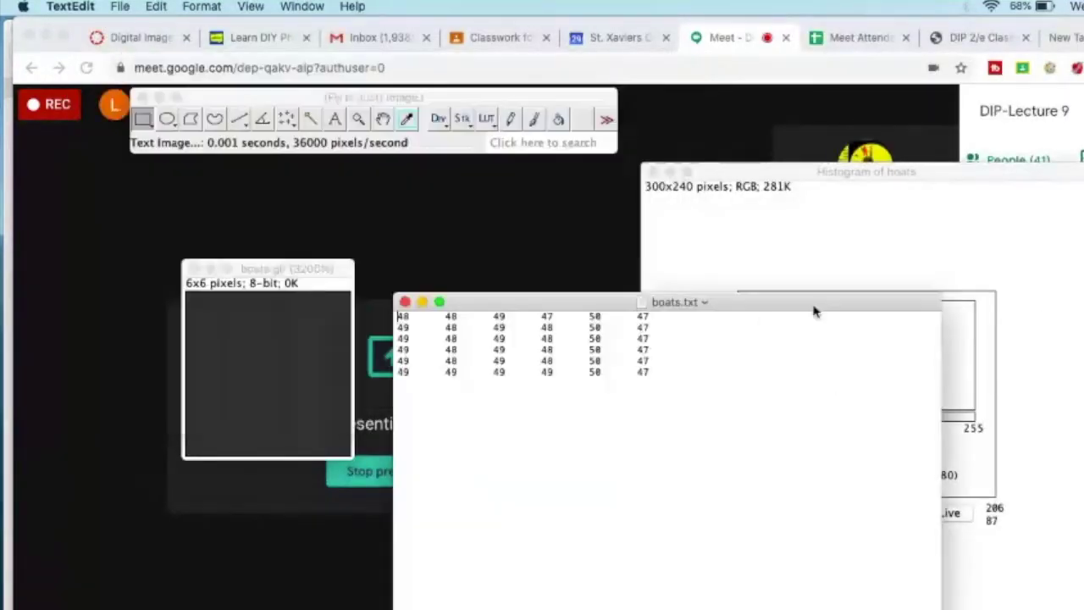
# Step: Add the line "Intensity: 47 48 49 50" below the pixel values in boats.txt, leaving a blank gap above it
pyautogui.click(703, 377)
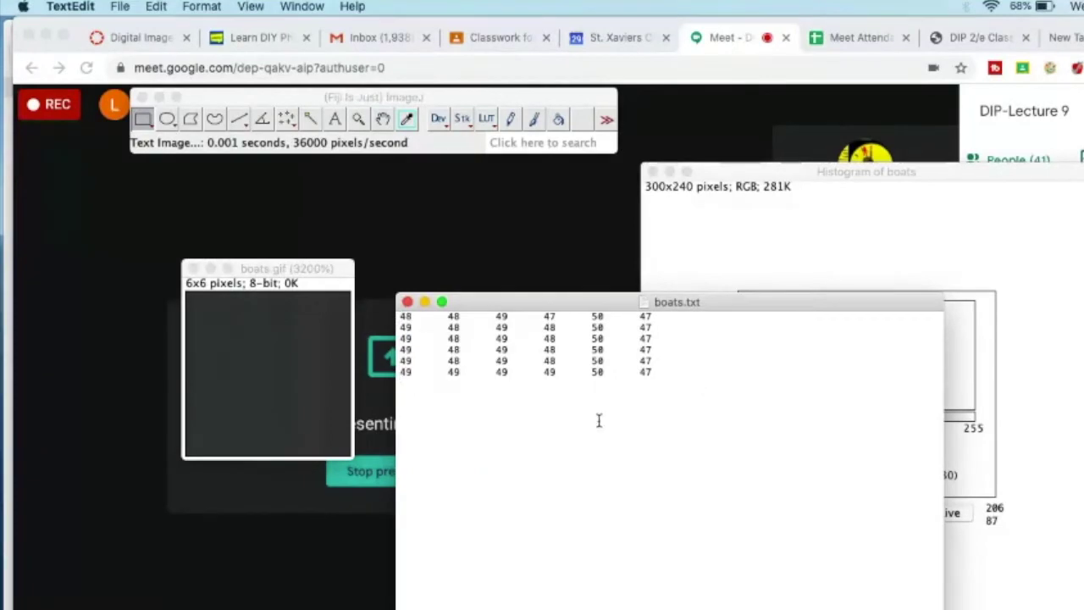
pyautogui.press('Return')
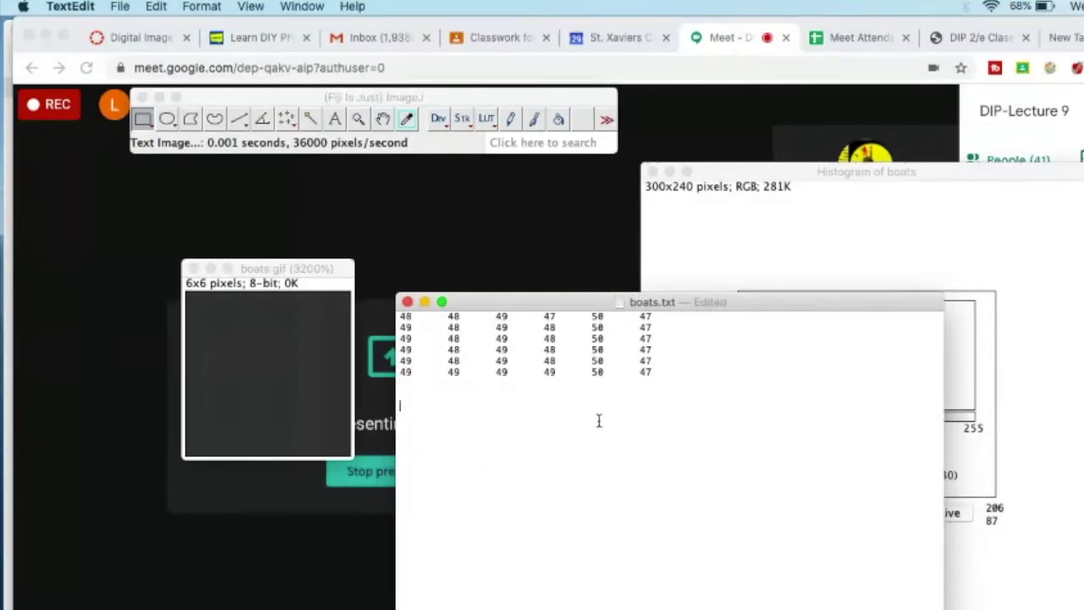
pyautogui.write('Inten')
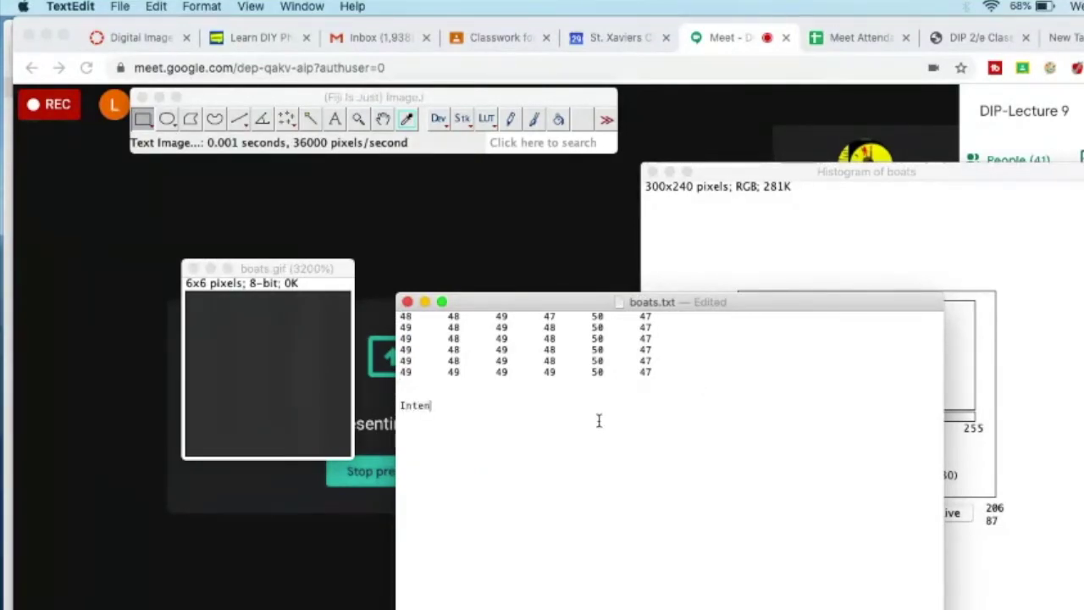
pyautogui.write('sity:')
pyautogui.write('47 48 ')
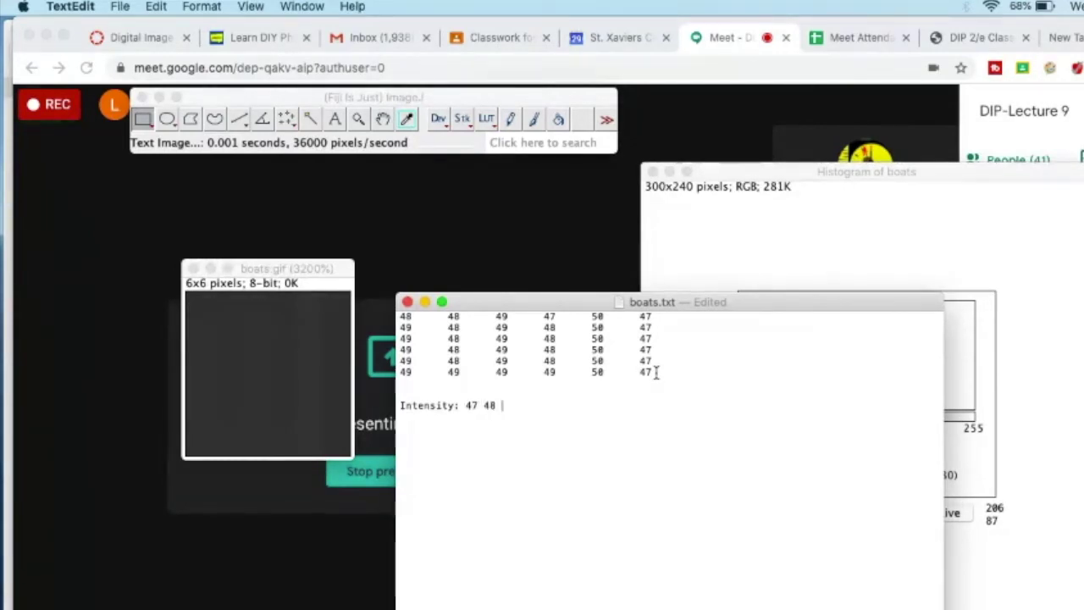
pyautogui.write('49 5')
pyautogui.write('5')
# Step: Add the line "Frequency: 7 10 13 6" directly under the intensity line
pyautogui.press('Return')
pyautogui.write('frequency')
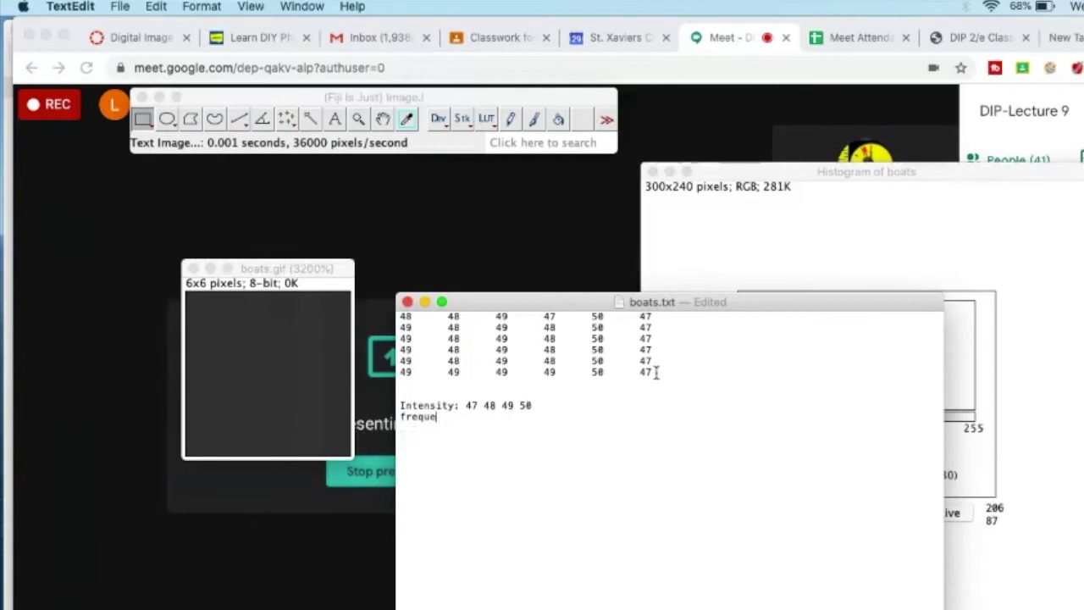
pyautogui.write(': 7  10 13 6')
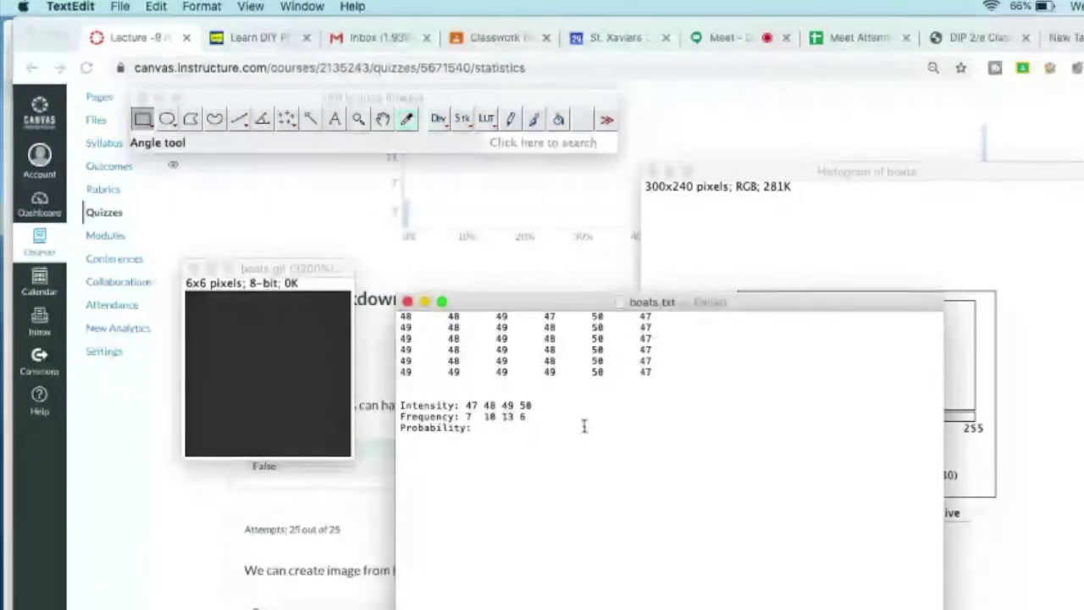
# Step: Fill in the Probability line under the frequencies with 7/36 10/36 13/36 6/36
pyautogui.write('7/')
pyautogui.write('36')
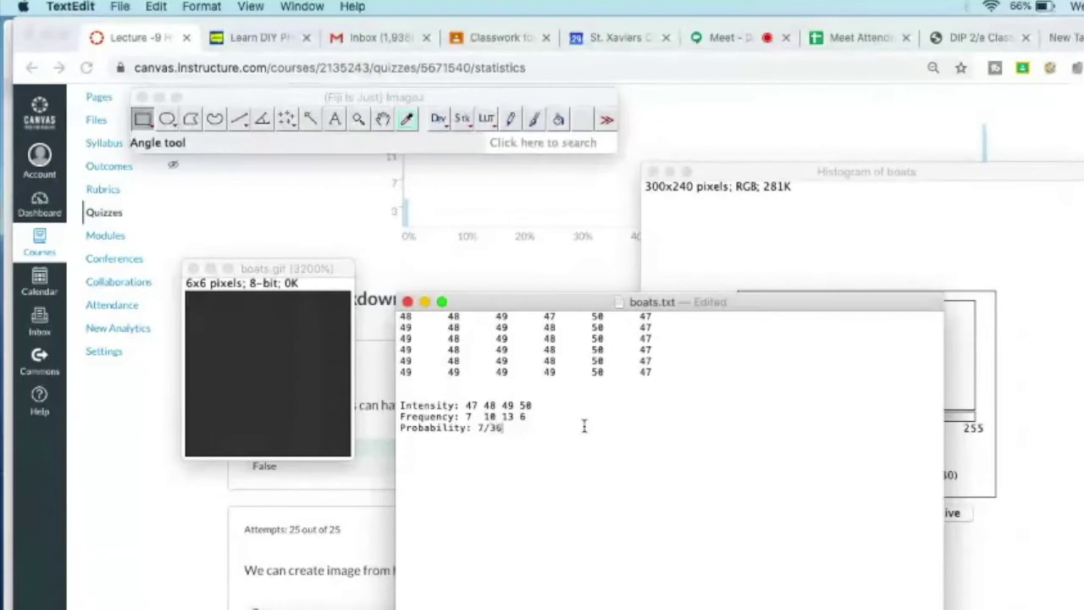
pyautogui.write(' 10/36 10/36')
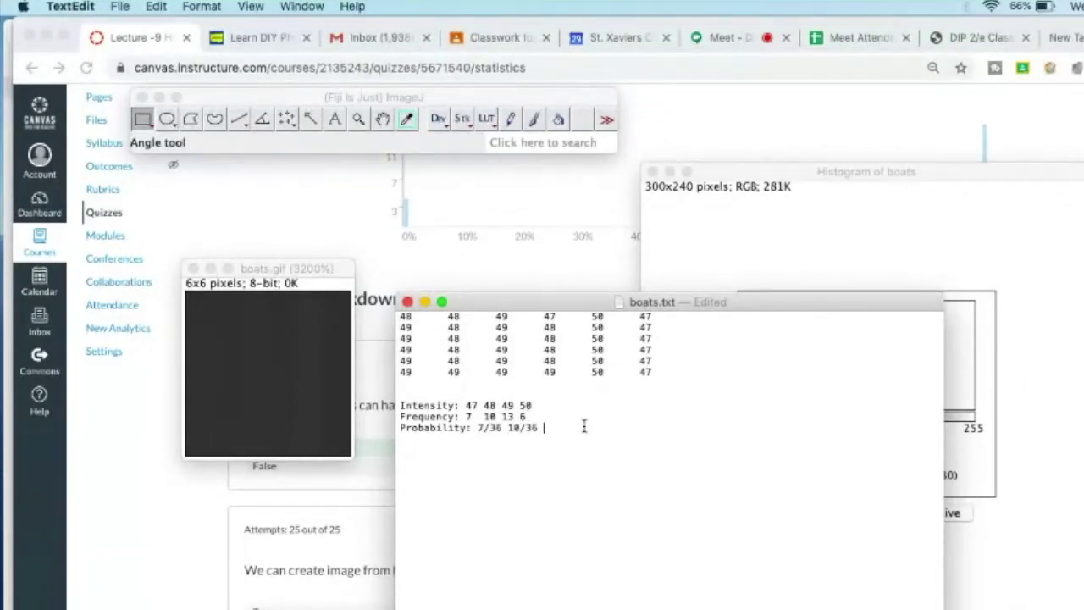
pyautogui.write('13/36')
pyautogui.write(' 6/')
pyautogui.write('36')
# Step: Switch to Fiji, generate the histogram of the cropped boats.gif image and place its window clear of the text notes
pyautogui.press('super+Tab')
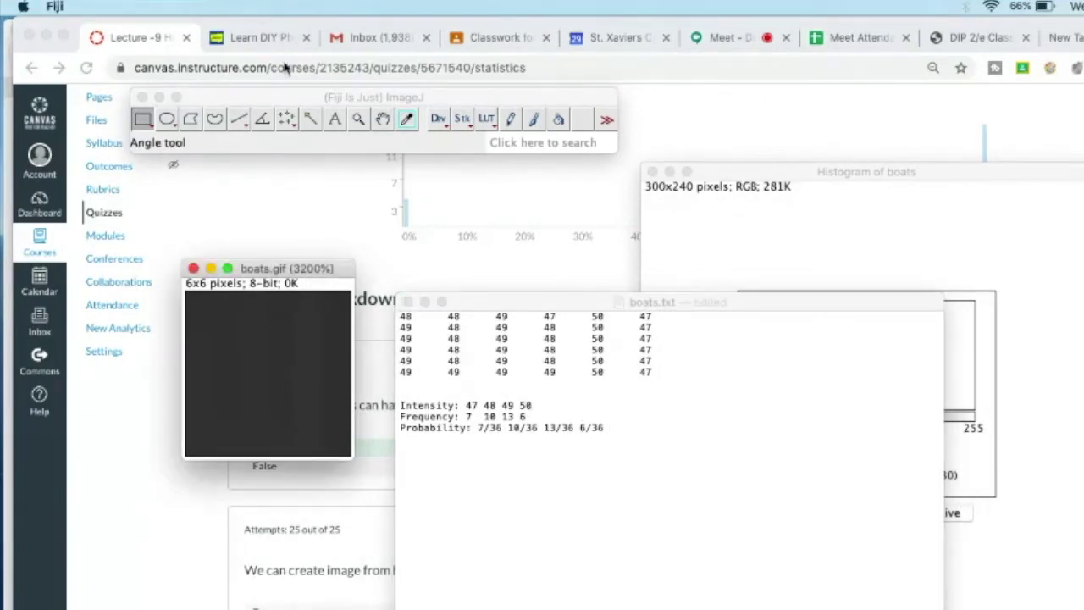
pyautogui.click(294, 91)
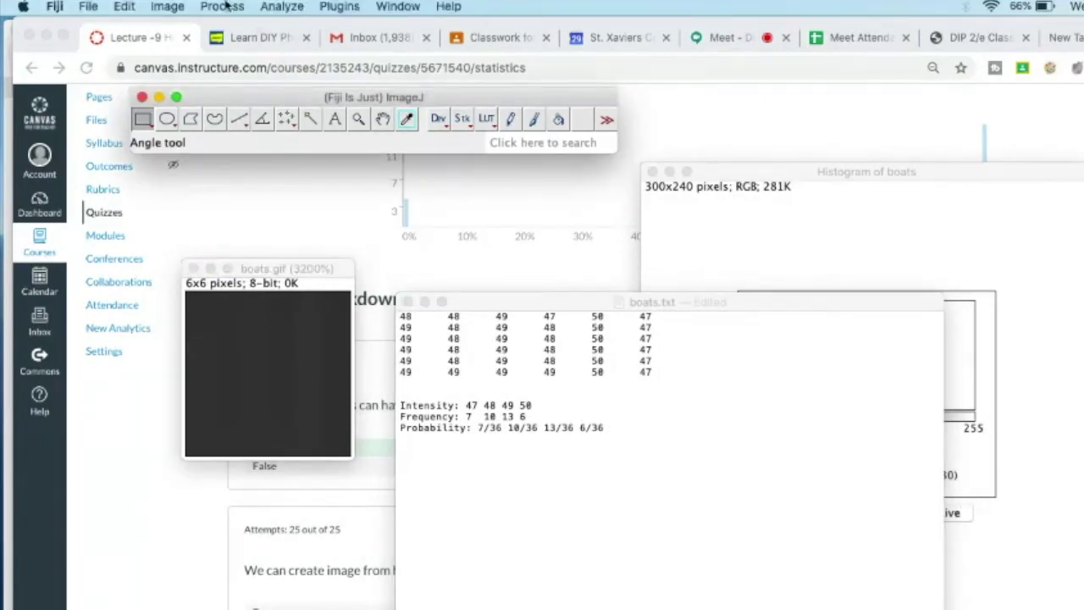
pyautogui.click(271, 12)
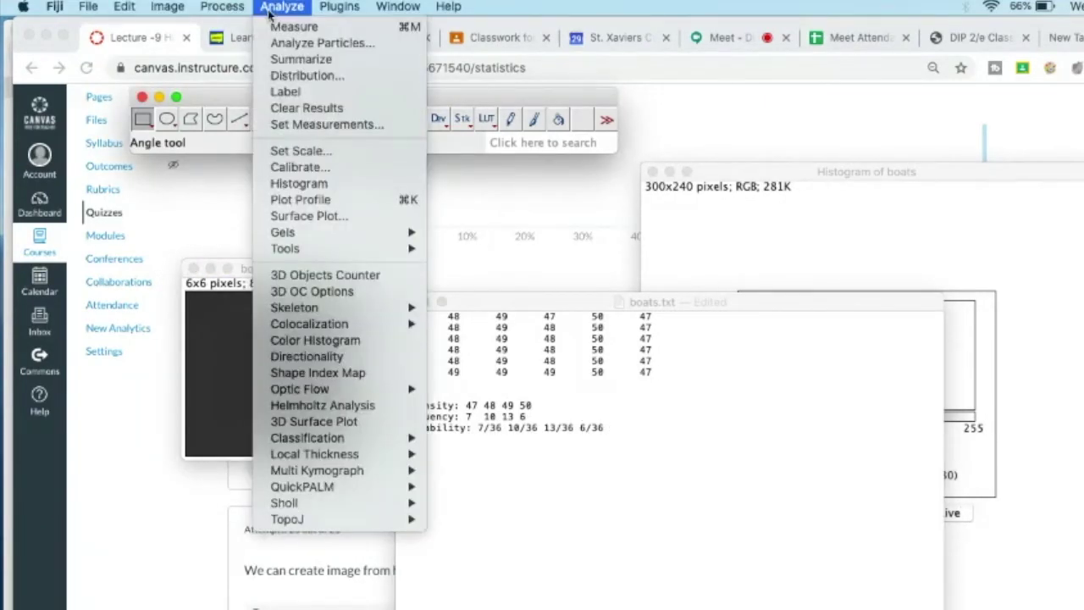
pyautogui.click(325, 186)
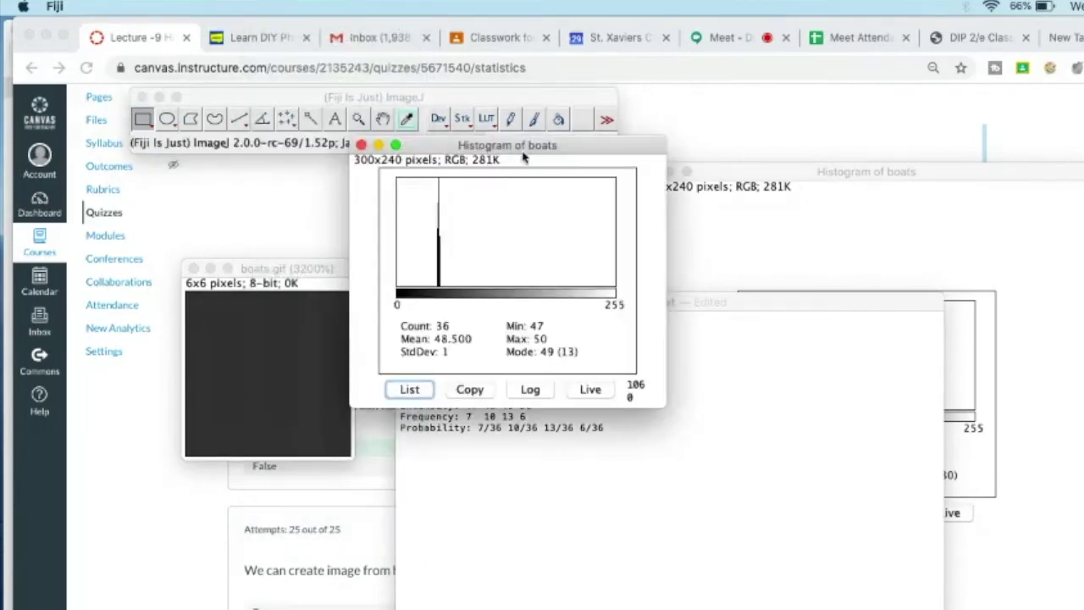
pyautogui.moveTo(531, 148); pyautogui.dragTo(830, 288)
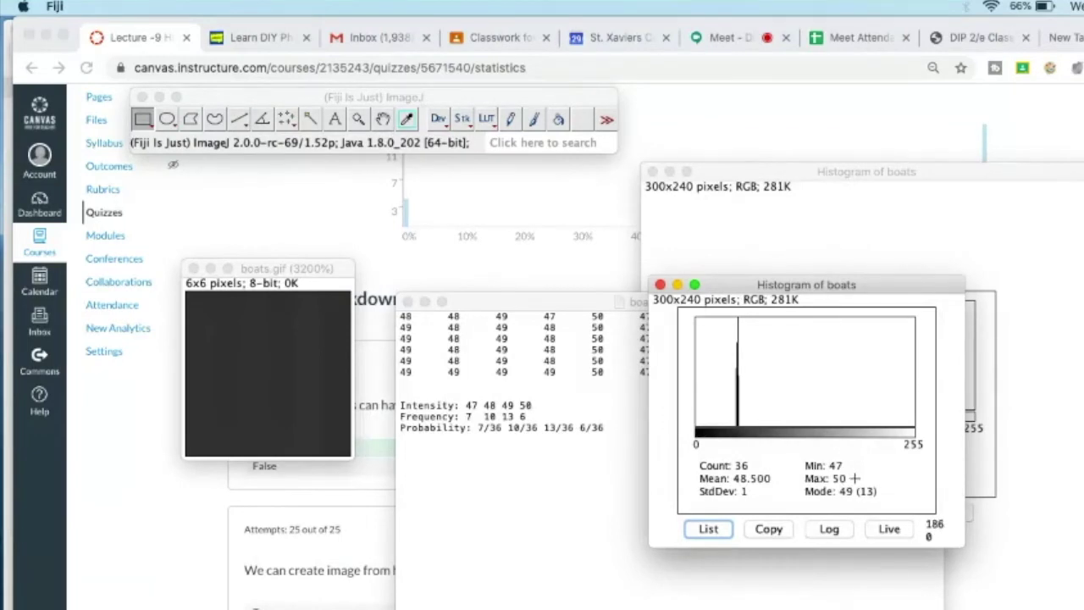
# Step: List the histogram's value counts and move the list clear of the notes to check the counts of the higher intensities
pyautogui.click(708, 529)
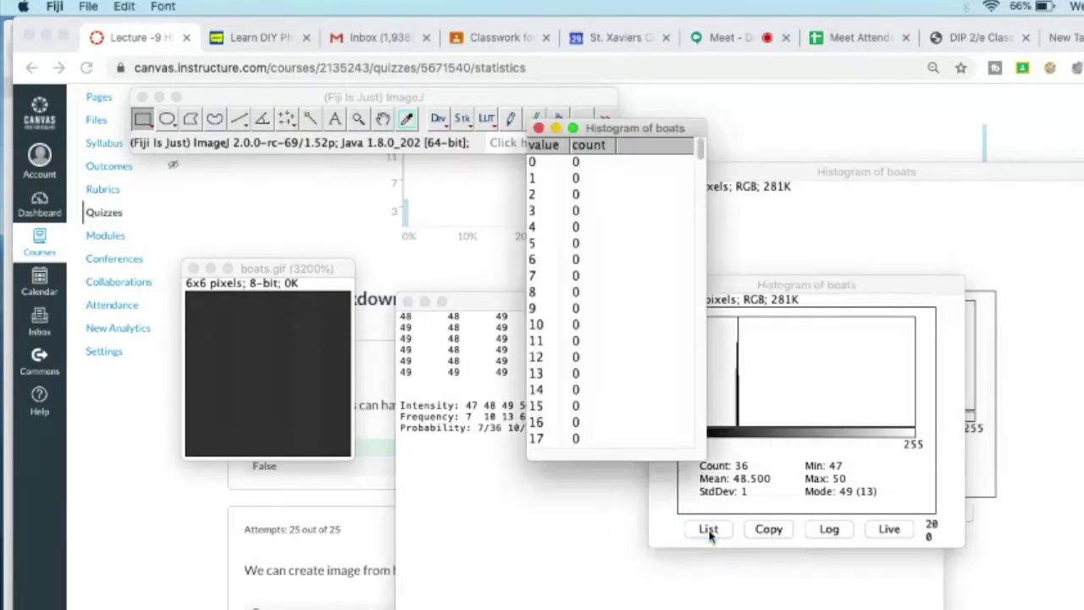
pyautogui.moveTo(628, 126); pyautogui.dragTo(742, 171)
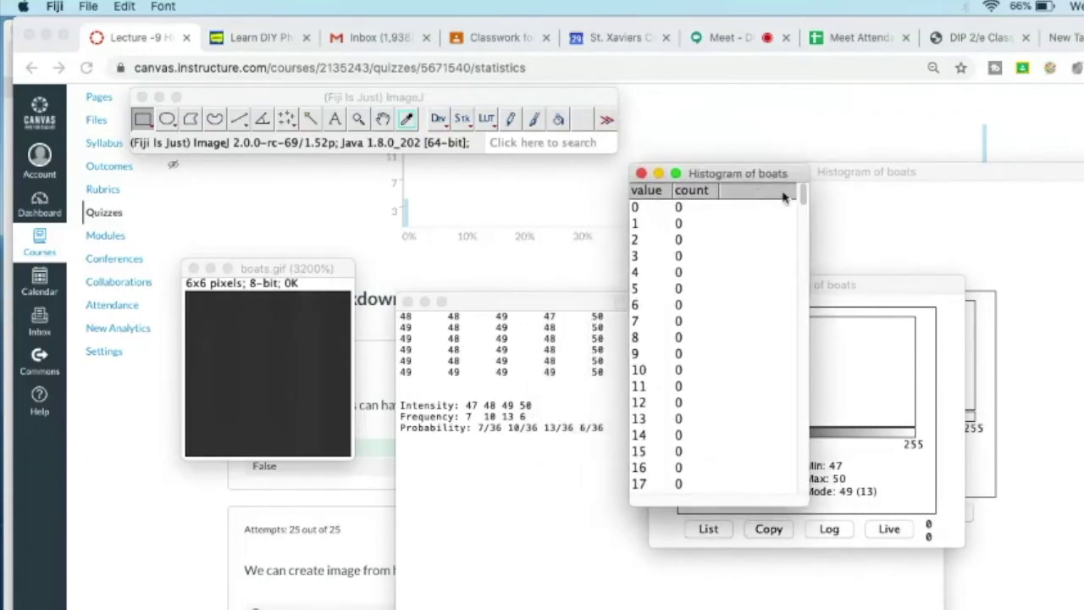
pyautogui.moveTo(805, 198); pyautogui.dragTo(806, 248)
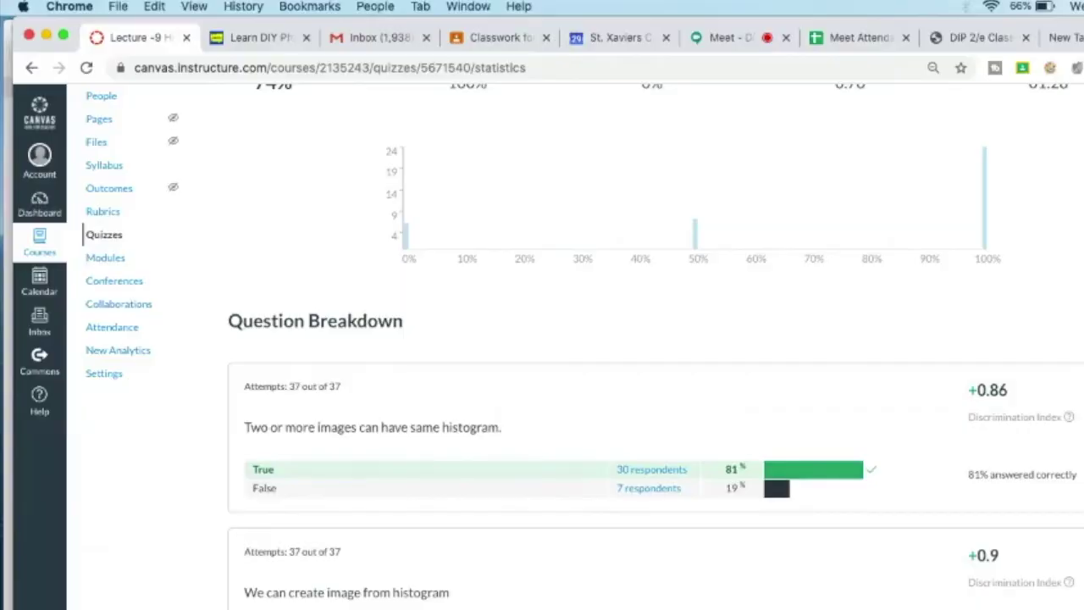
pyautogui.scroll(-1, 548, 346)
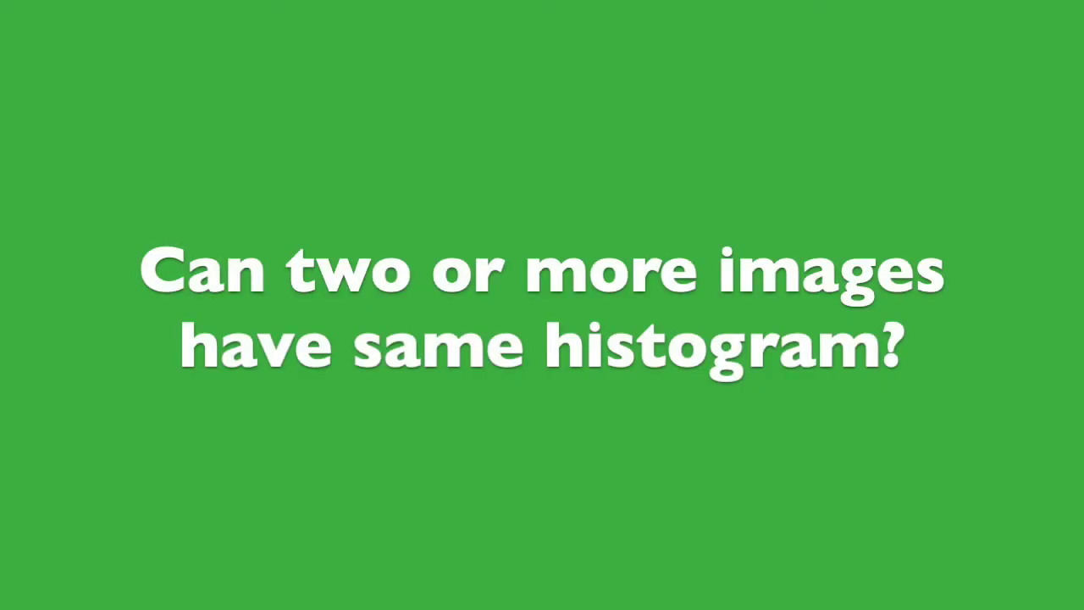